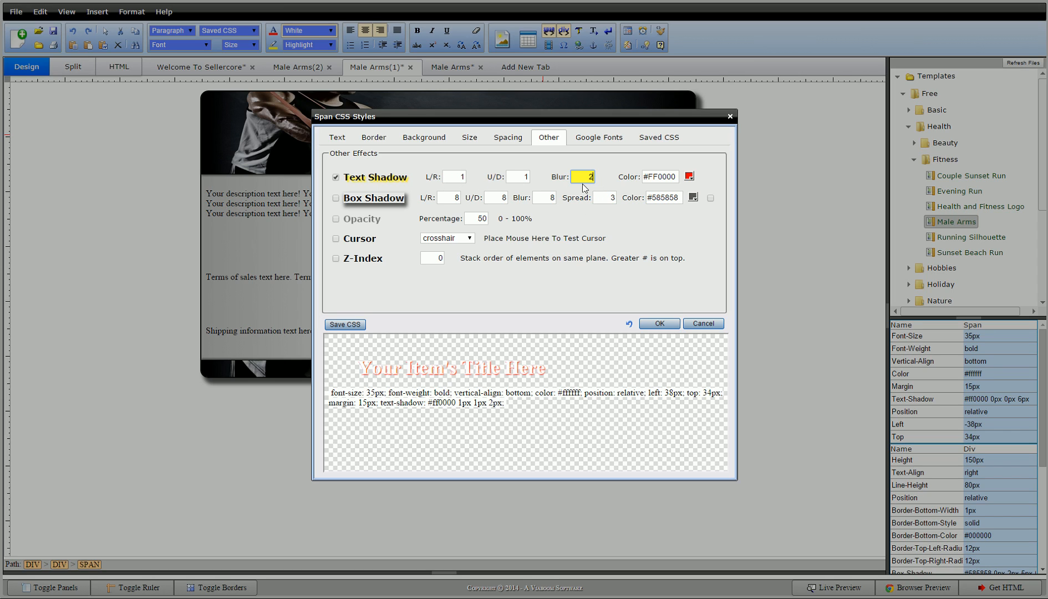
Step: Apply the title's text shadow settings and shift the title leftward with a relative free move so it fits inside the header
{"action": "left_click", "coordinate": [667, 322]}
{"action": "left_click", "coordinate": [642, 149]}
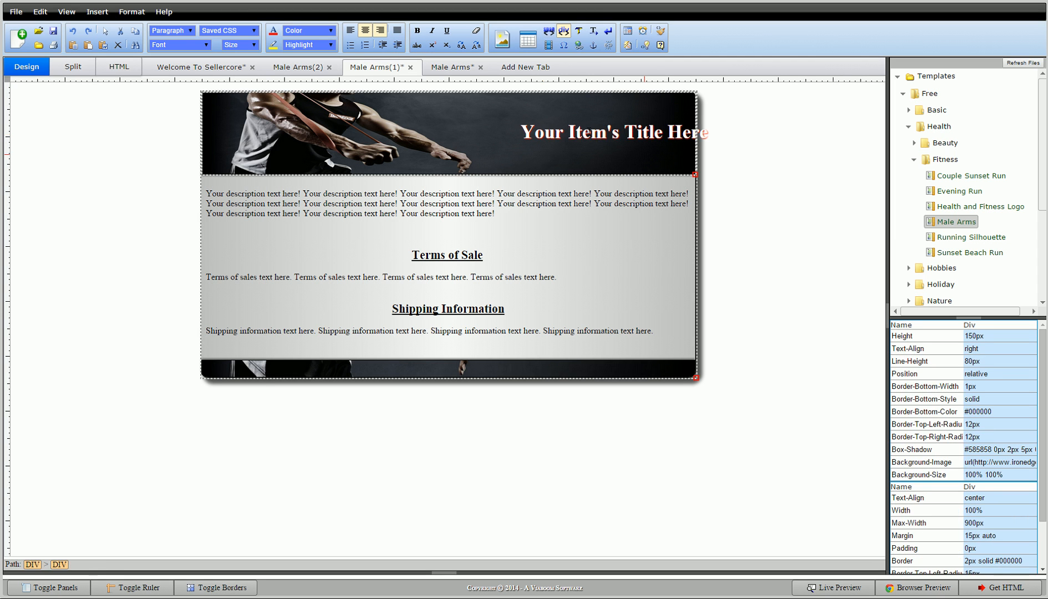
{"action": "left_click", "coordinate": [589, 133]}
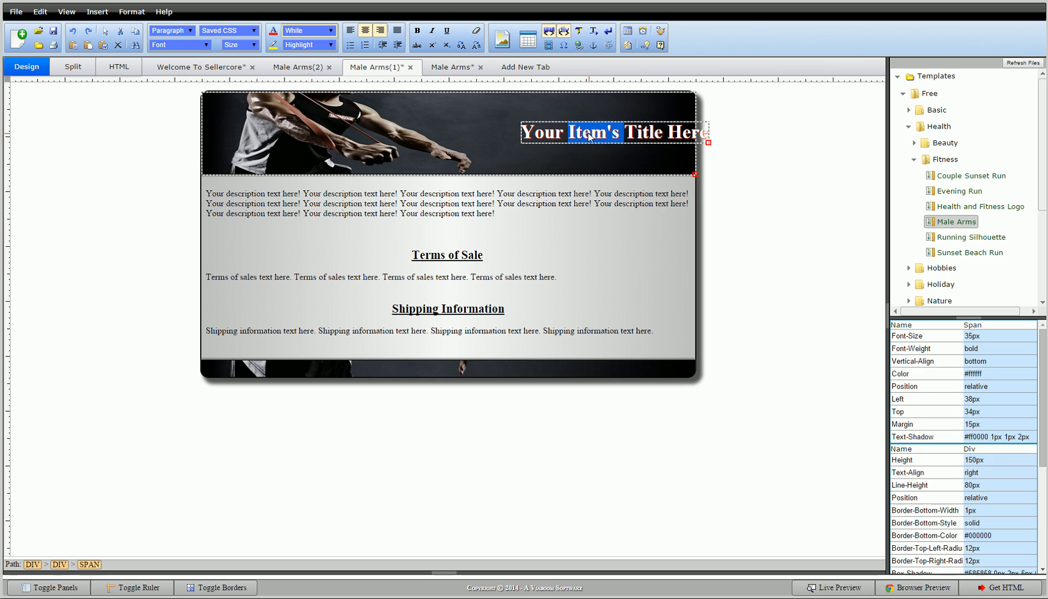
{"action": "right_click", "coordinate": [590, 133]}
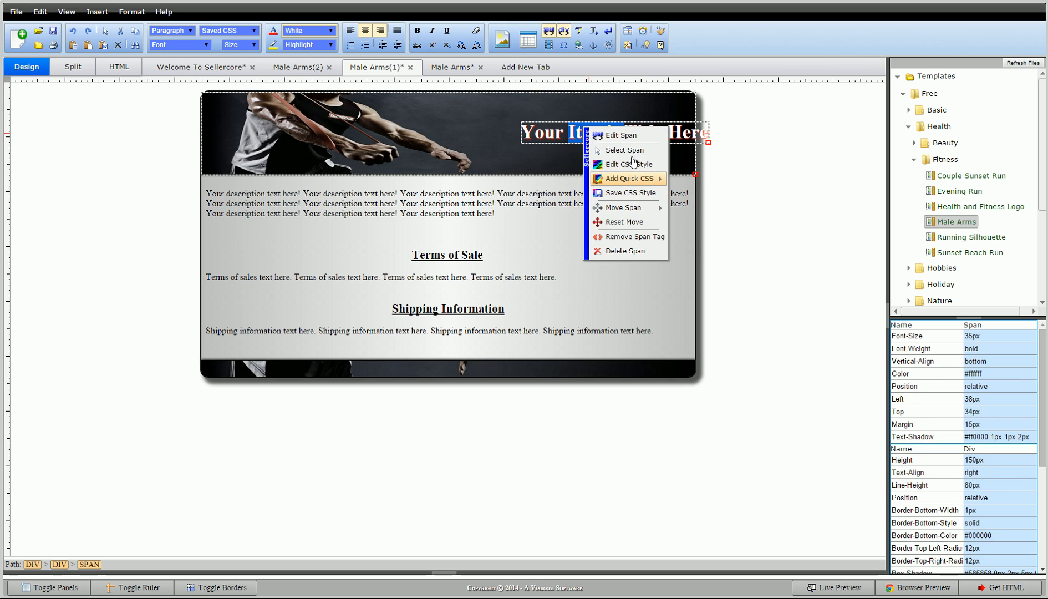
{"action": "mouse_move", "coordinate": [621, 214]}
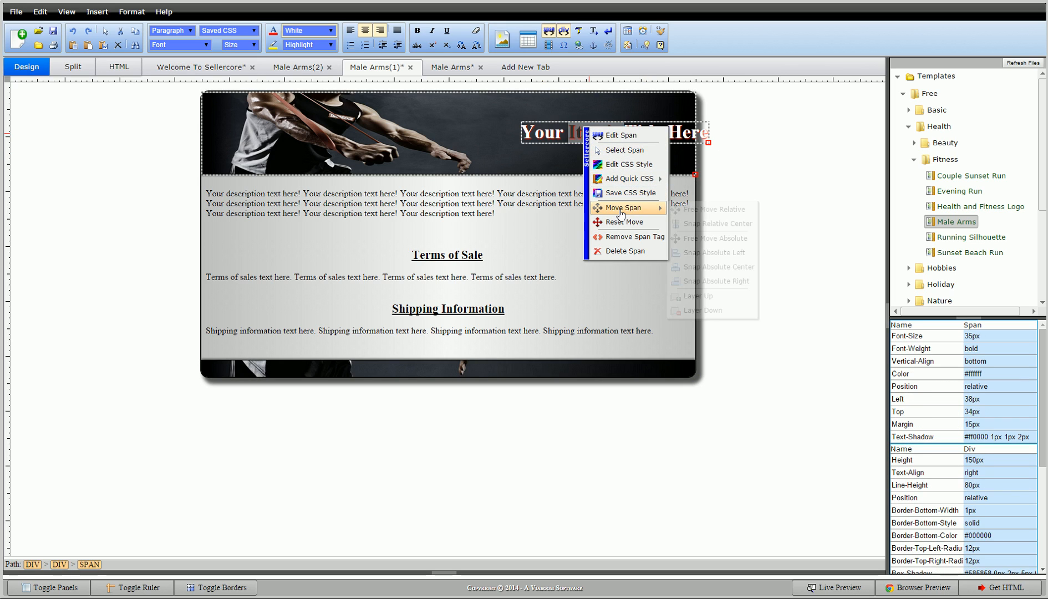
{"action": "left_click", "coordinate": [714, 209]}
{"action": "left_click_drag", "start_coordinate": [635, 133], "coordinate": [586, 130]}
{"action": "left_click", "coordinate": [795, 226]}
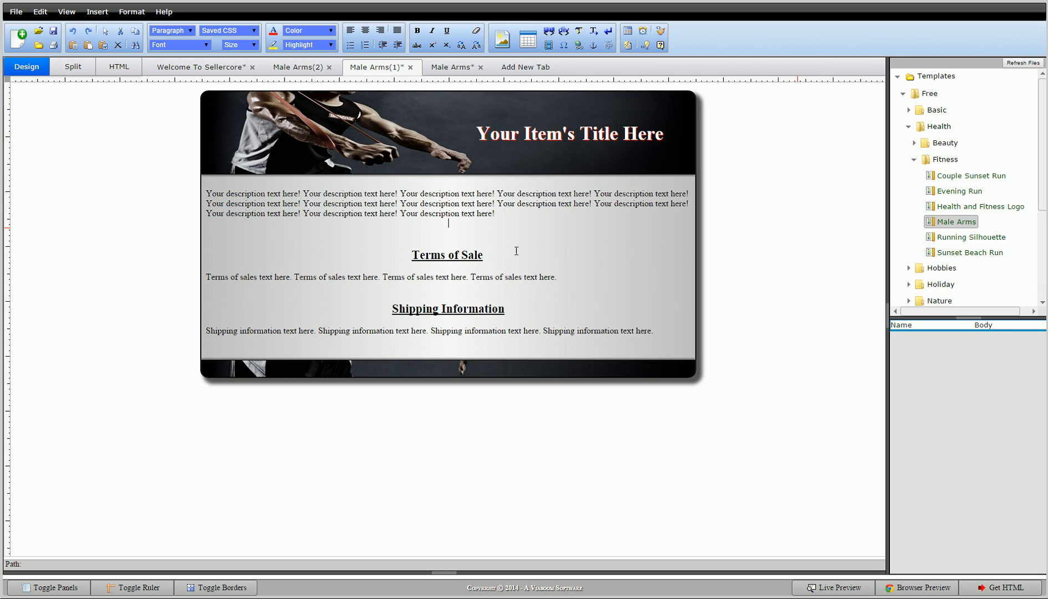
Step: Set the Terms of Sale heading's font size to 25 px and its text decoration to none
{"action": "left_click", "coordinate": [438, 253]}
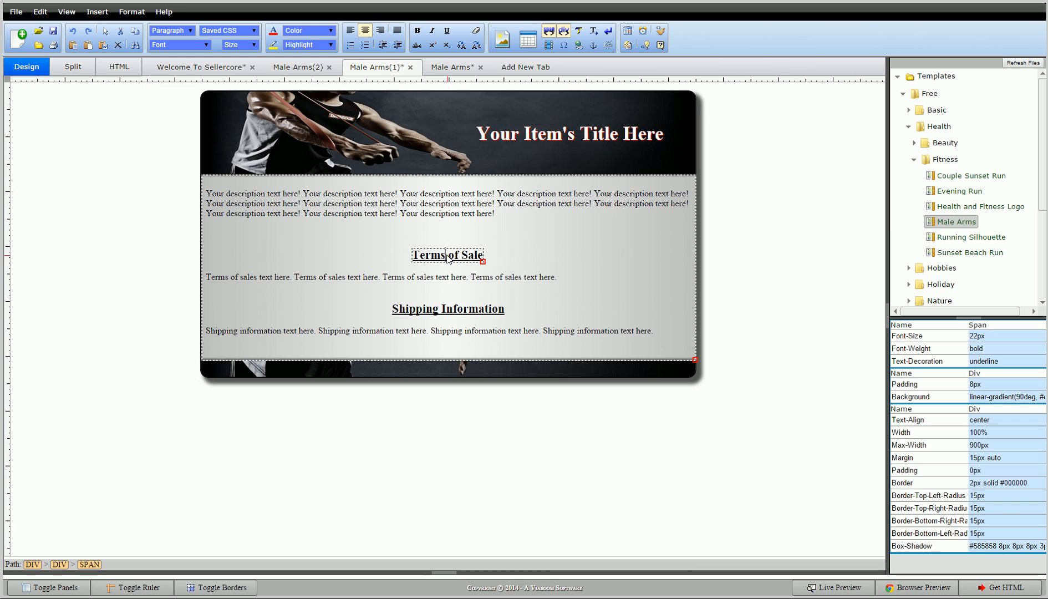
{"action": "right_click", "coordinate": [443, 250]}
{"action": "left_click", "coordinate": [476, 287]}
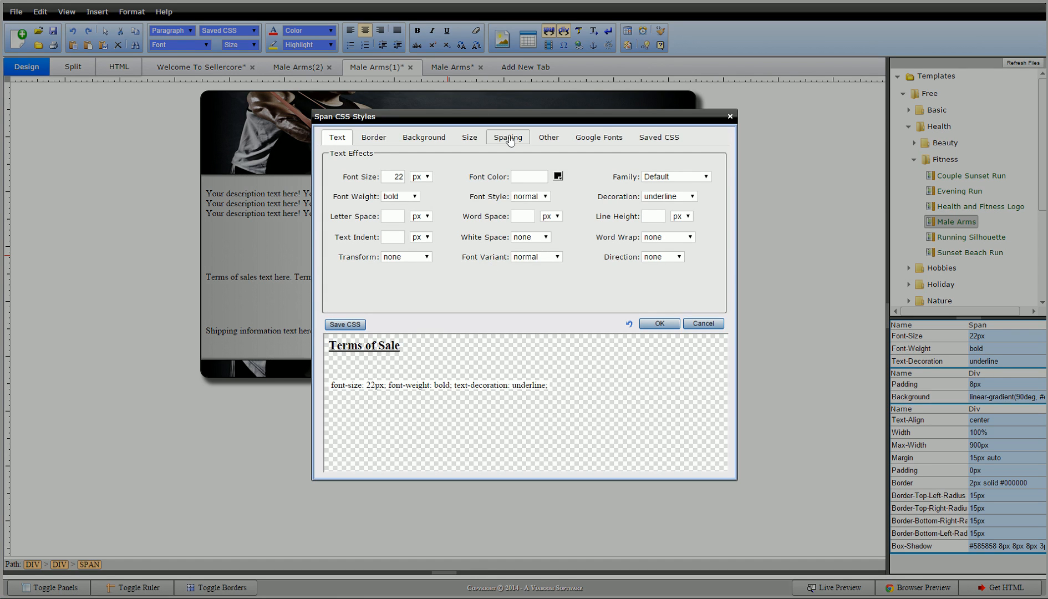
{"action": "double_click", "coordinate": [395, 177]}
{"action": "type", "text": "25"}
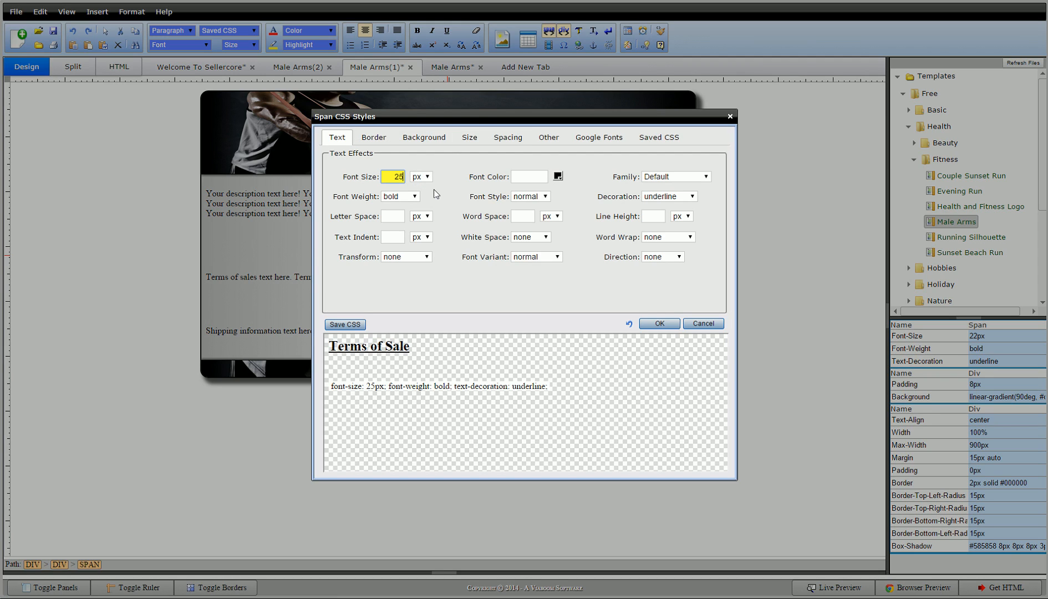
{"action": "left_click", "coordinate": [671, 197]}
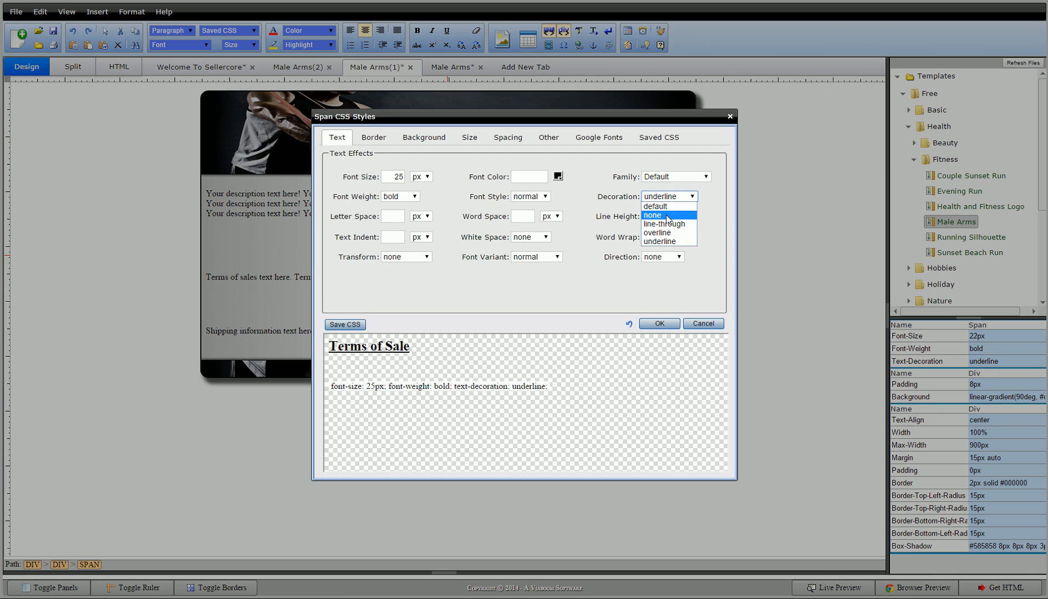
{"action": "left_click", "coordinate": [667, 216]}
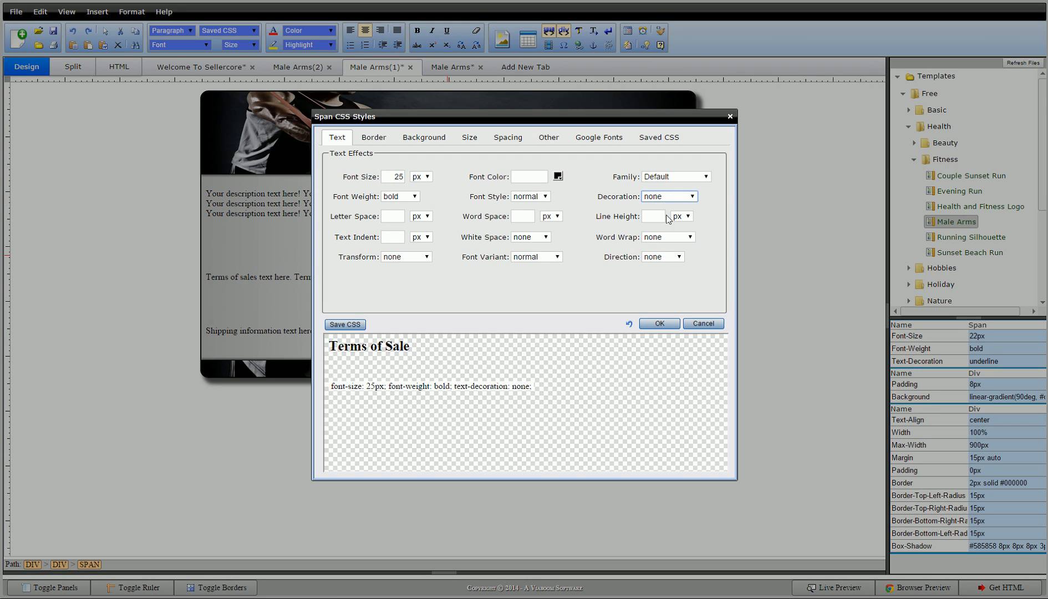
Step: Give the Terms of Sale heading a #FF0000 text shadow with 1 px horizontal offset, vertical offset and blur
{"action": "left_click", "coordinate": [549, 138]}
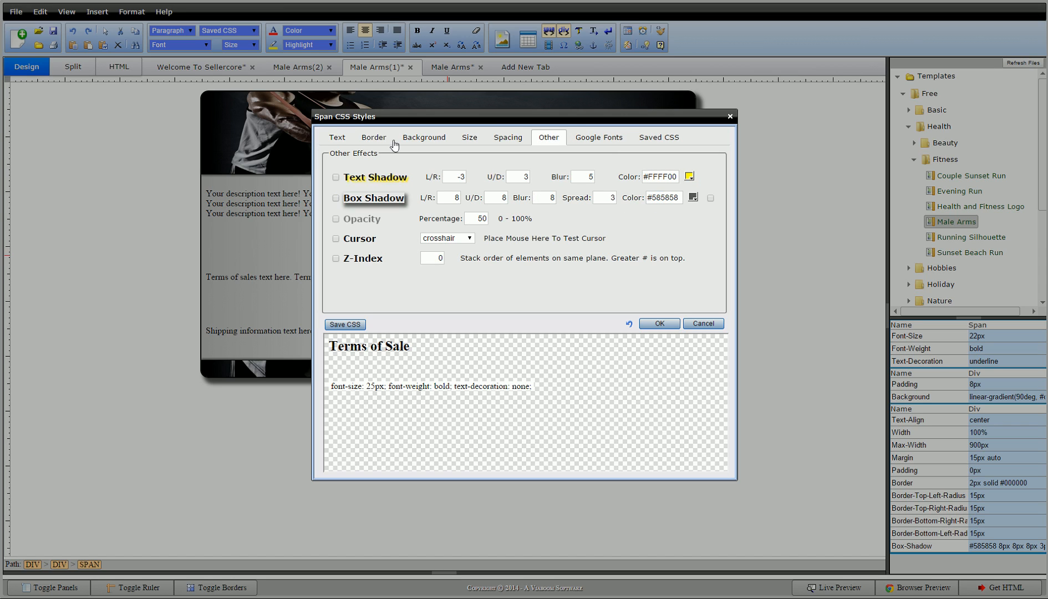
{"action": "left_click", "coordinate": [361, 181]}
{"action": "left_click", "coordinate": [454, 176]}
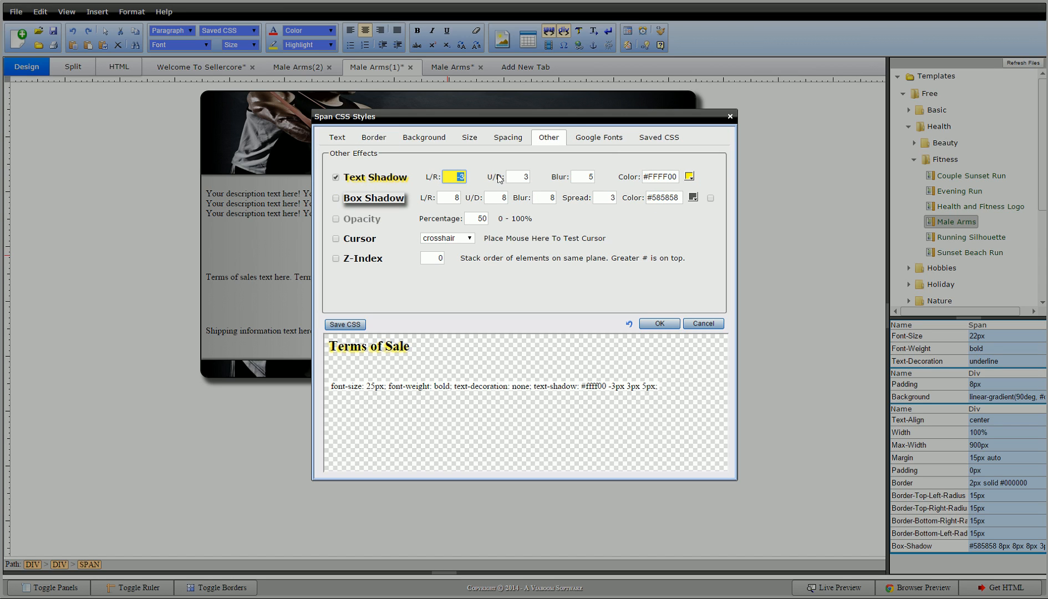
{"action": "type", "text": "1"}
{"action": "left_click", "coordinate": [519, 176]}
{"action": "type", "text": "1"}
{"action": "left_click", "coordinate": [589, 177]}
{"action": "type", "text": "1"}
{"action": "left_click", "coordinate": [688, 176]}
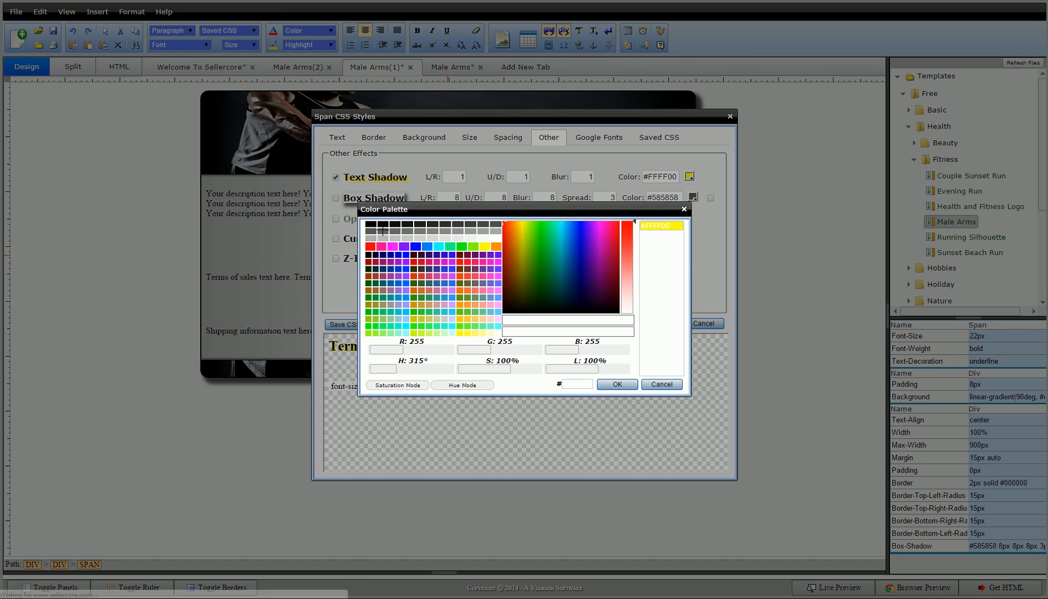
{"action": "left_click", "coordinate": [616, 384]}
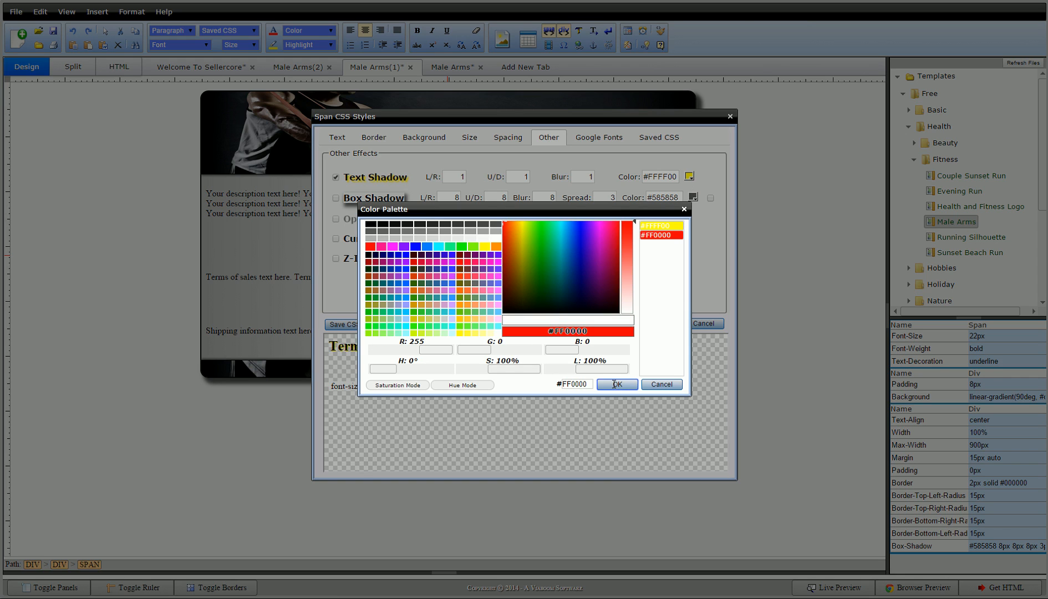
Step: Set the heading's letter spacing to 1 px, then save the CSS and apply the style to the page
{"action": "left_click", "coordinate": [344, 141]}
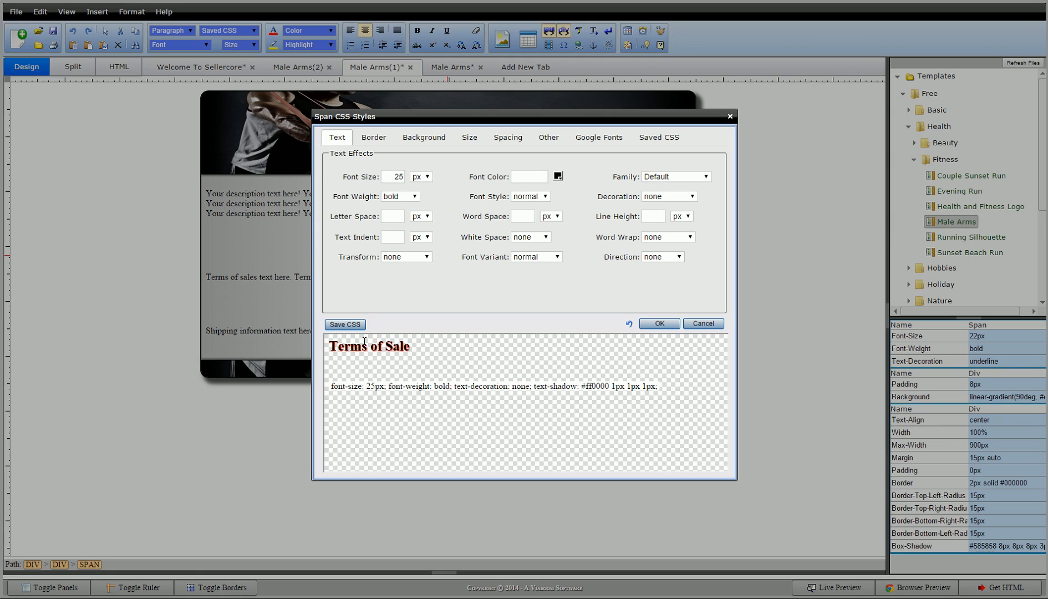
{"action": "left_click", "coordinate": [396, 216]}
{"action": "type", "text": "1"}
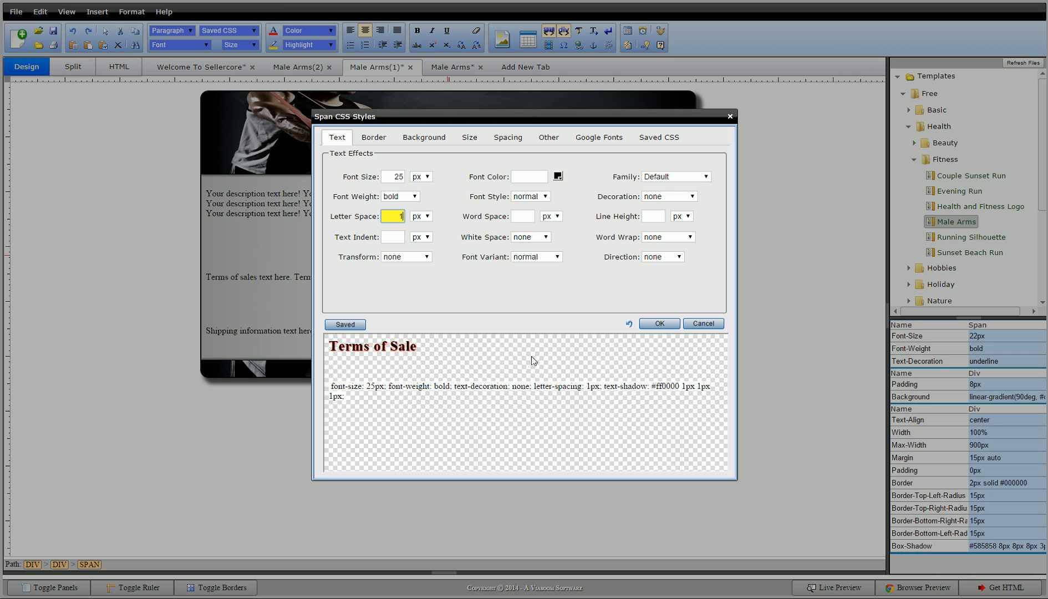
{"action": "left_click", "coordinate": [658, 324]}
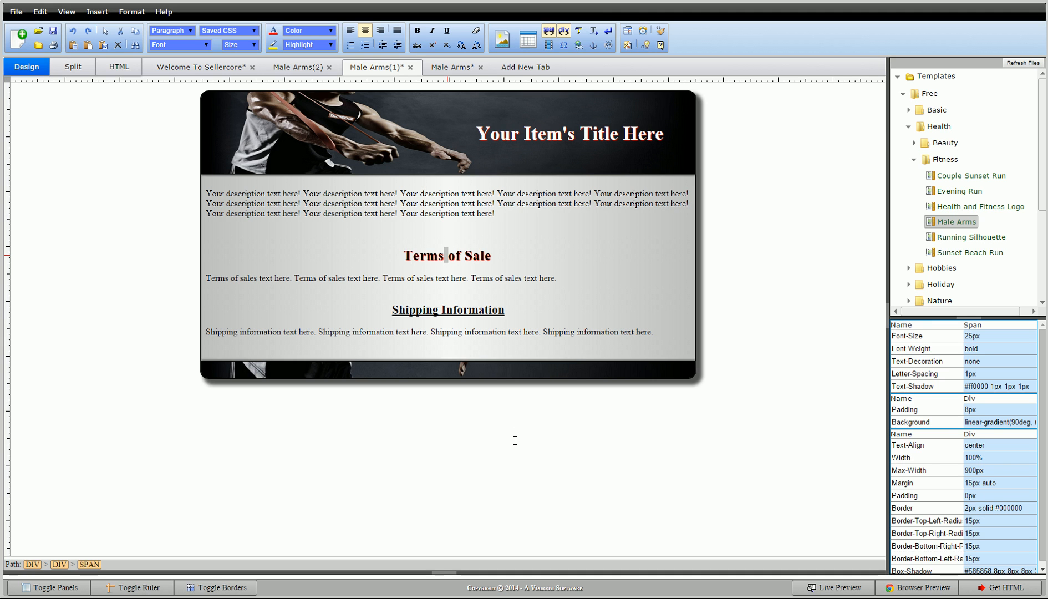
{"action": "left_click", "coordinate": [515, 440]}
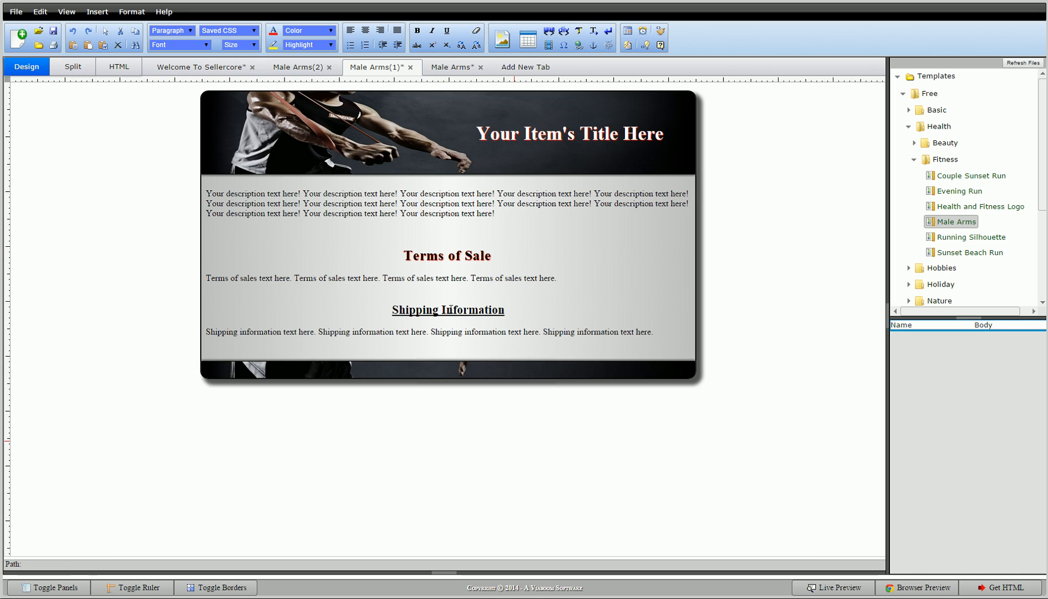
Step: Save the Terms of Sale heading's CSS style and apply Saved #1 to the Shipping Information heading
{"action": "right_click", "coordinate": [419, 259]}
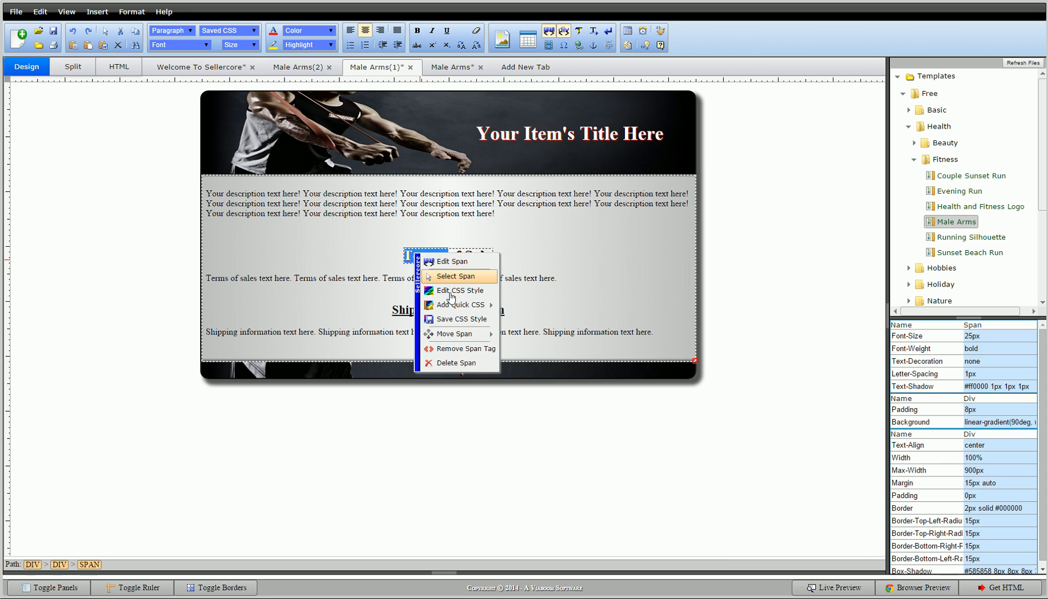
{"action": "left_click", "coordinate": [456, 320]}
{"action": "left_click", "coordinate": [451, 311]}
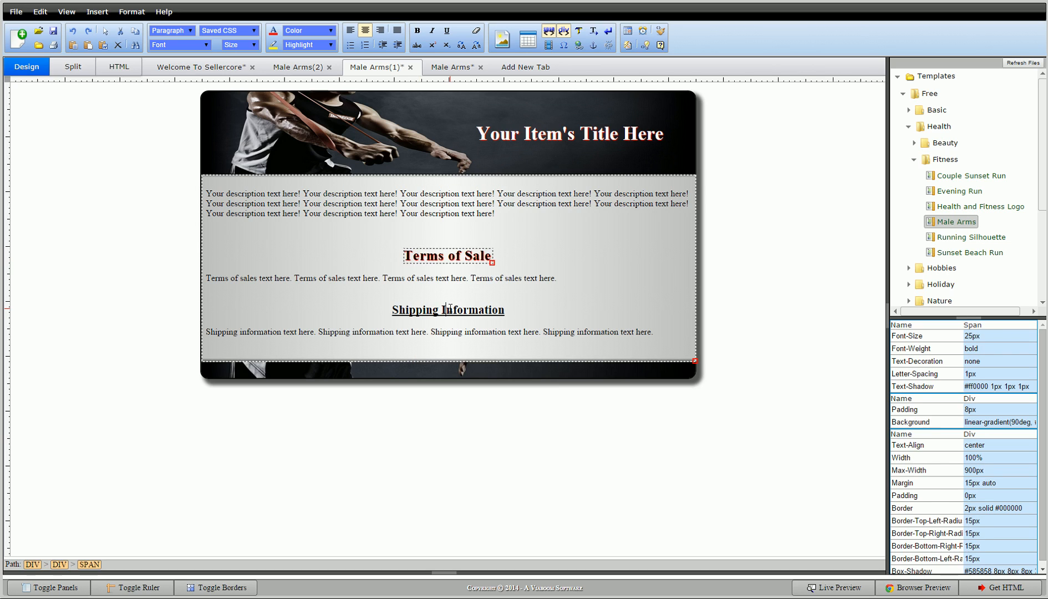
{"action": "left_click", "coordinate": [224, 29]}
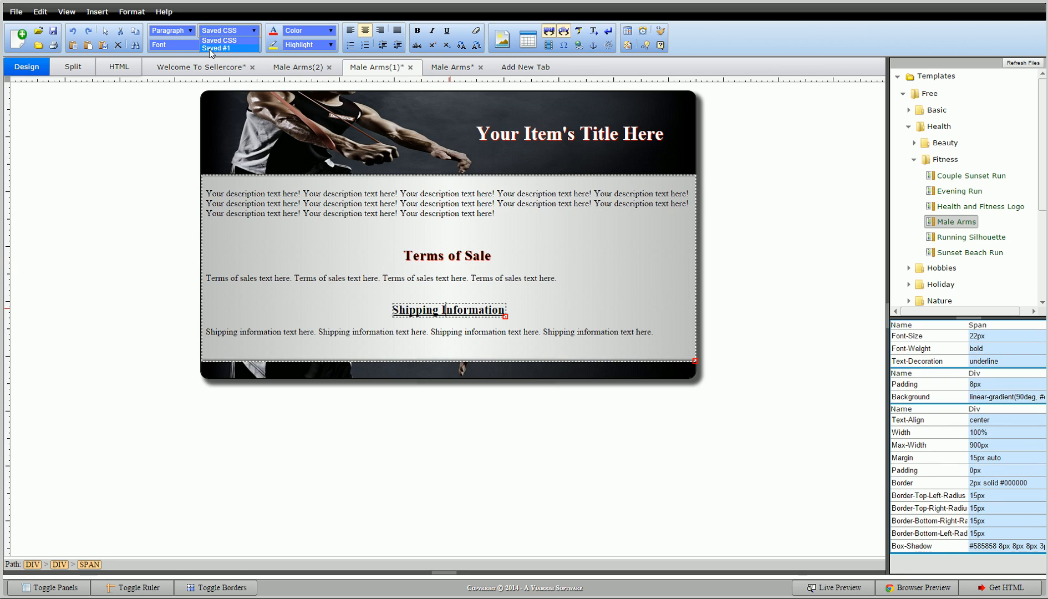
{"action": "left_click", "coordinate": [216, 48]}
{"action": "left_click", "coordinate": [128, 233]}
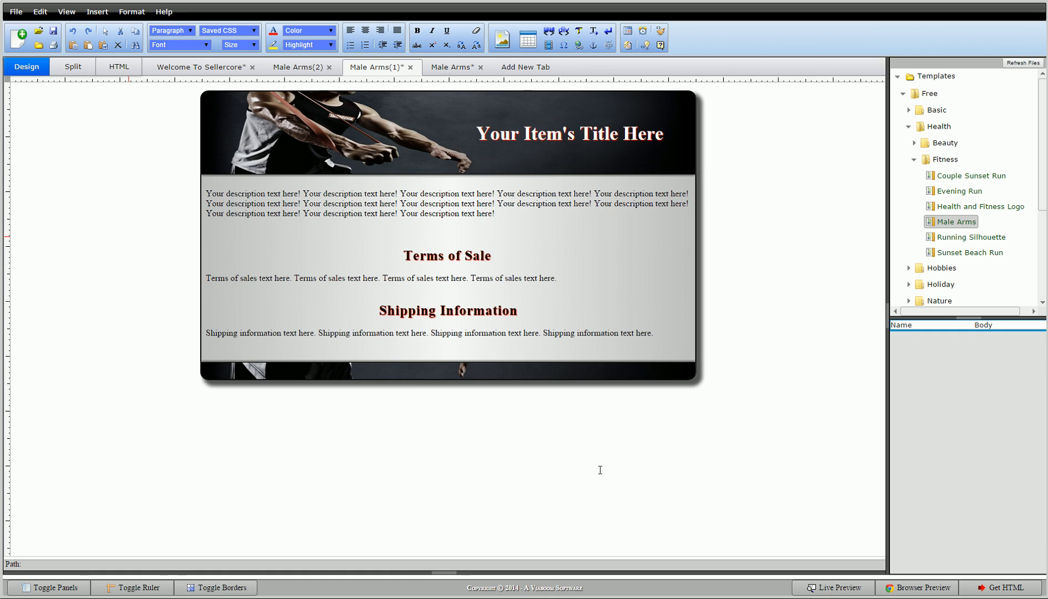
Step: Compare the Male Arms, Male Arms(1) and Male Arms(2) versions of the template
{"action": "left_click", "coordinate": [449, 66]}
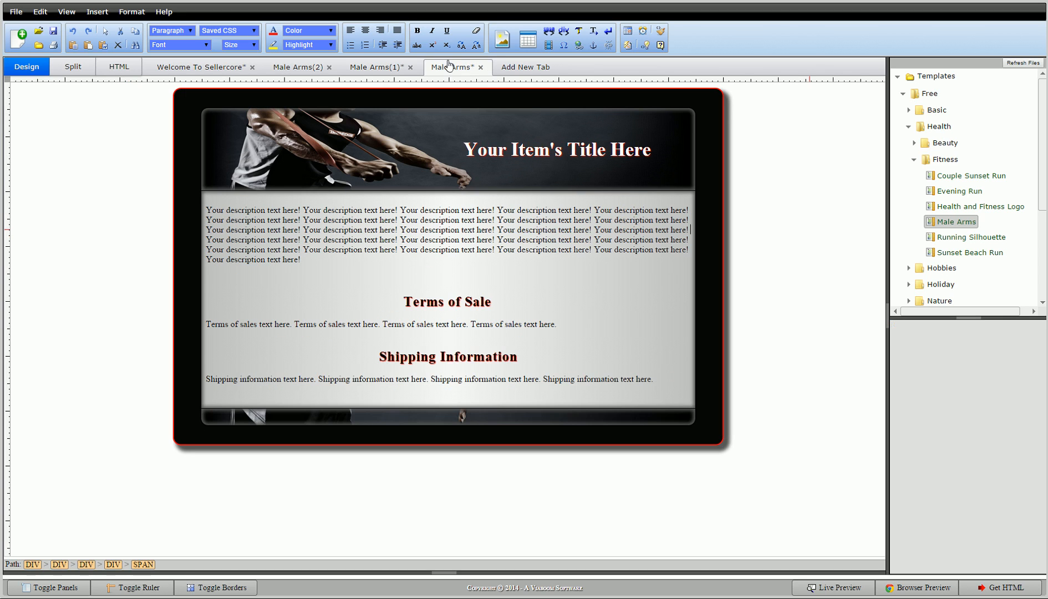
{"action": "left_click", "coordinate": [357, 67]}
{"action": "left_click", "coordinate": [315, 67]}
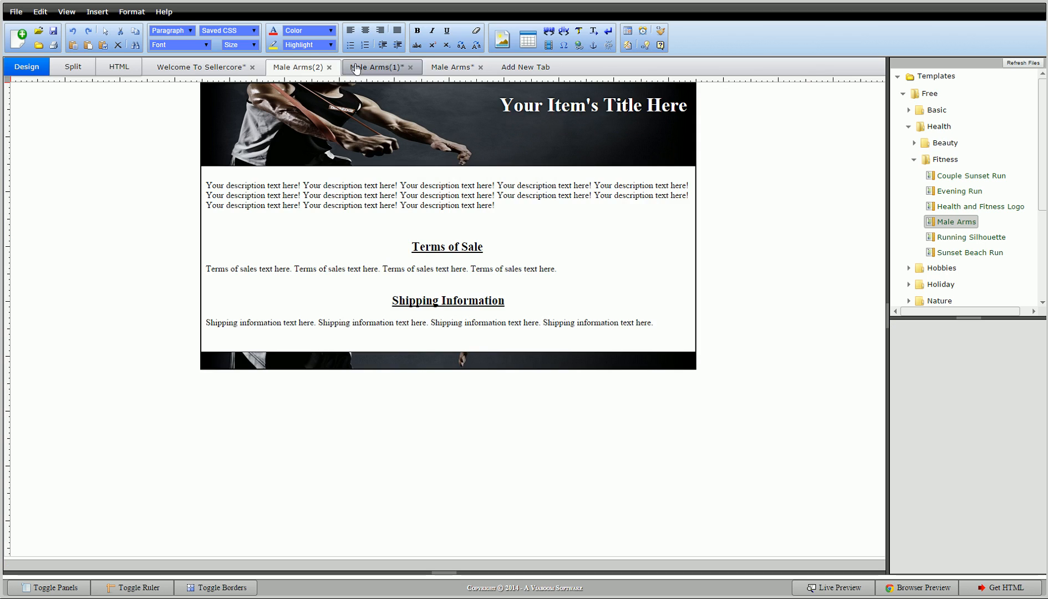
{"action": "left_click", "coordinate": [359, 67]}
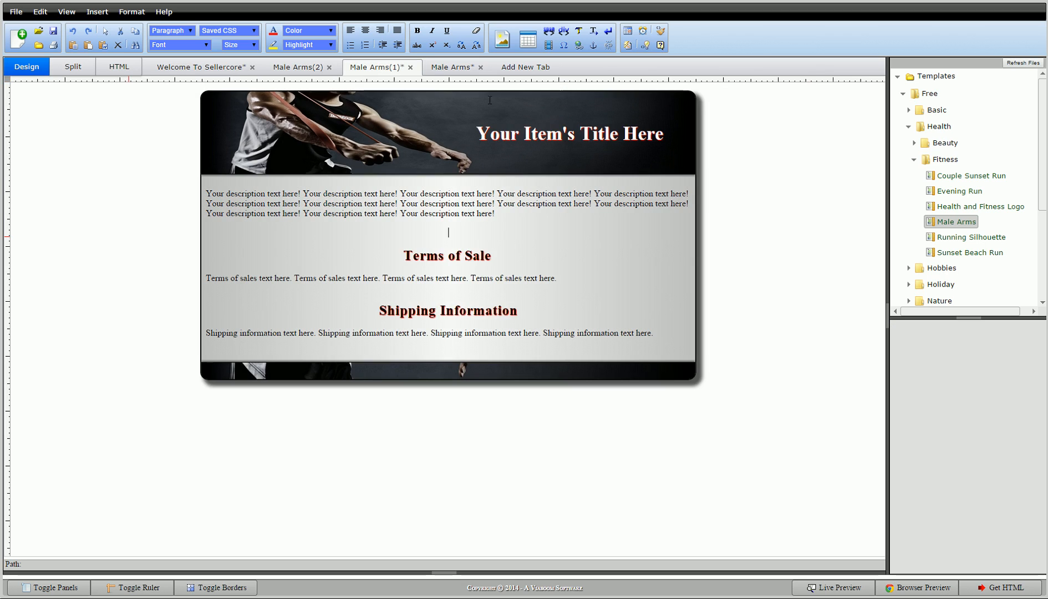
{"action": "left_click", "coordinate": [452, 67]}
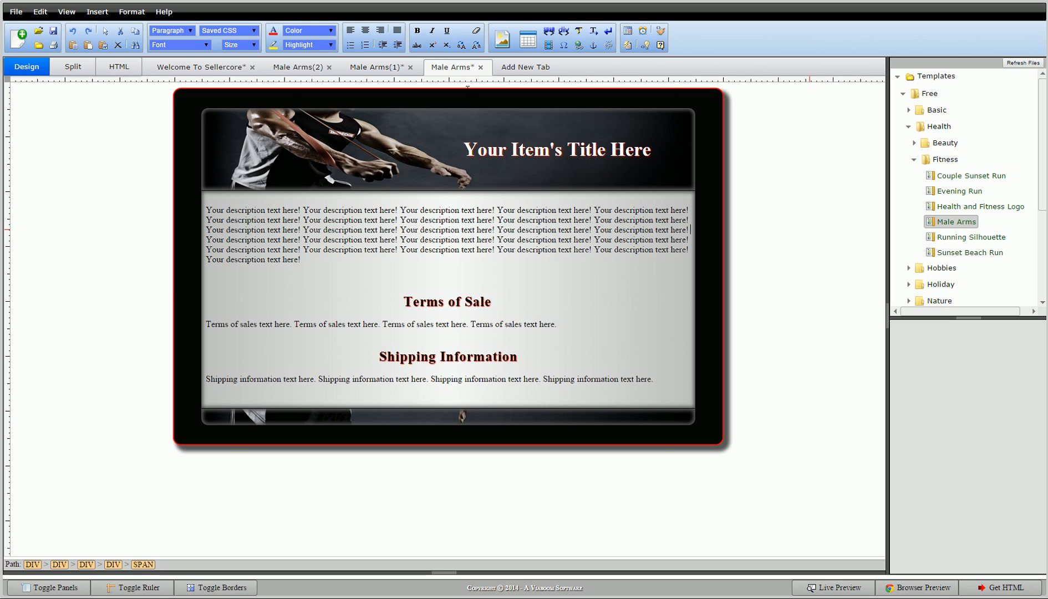
{"action": "left_click", "coordinate": [367, 67]}
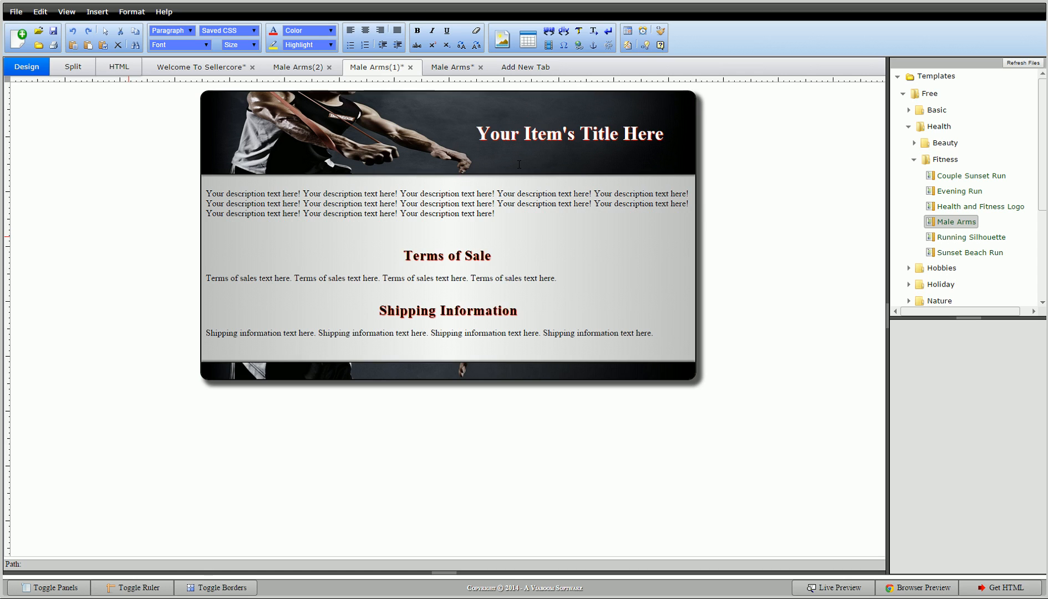
Step: Remove the box-shadow property from the outermost div around the whole template
{"action": "left_click", "coordinate": [440, 108]}
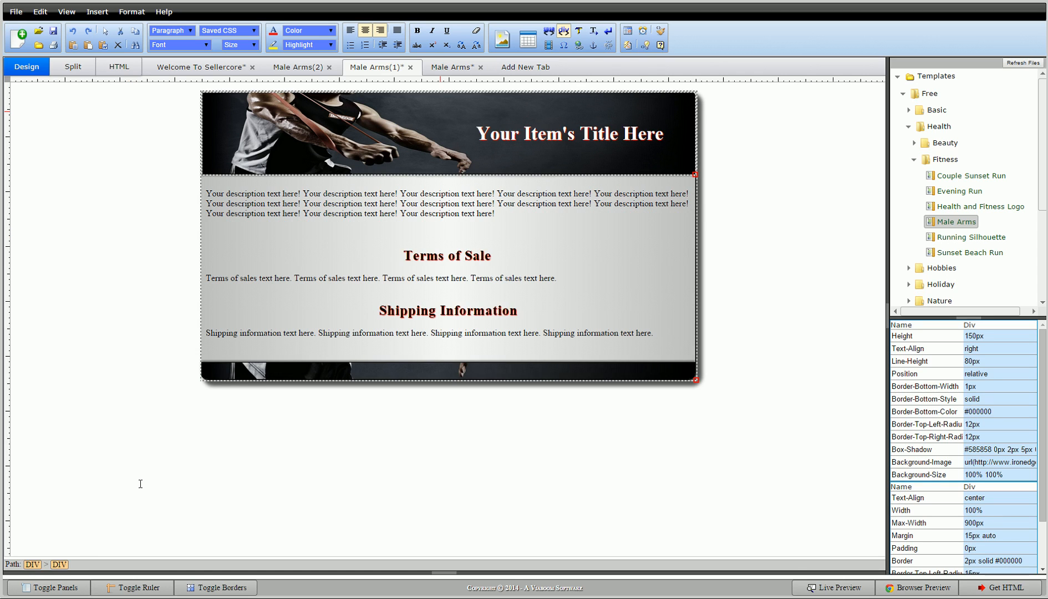
{"action": "left_click", "coordinate": [32, 565]}
{"action": "left_click", "coordinate": [51, 437]}
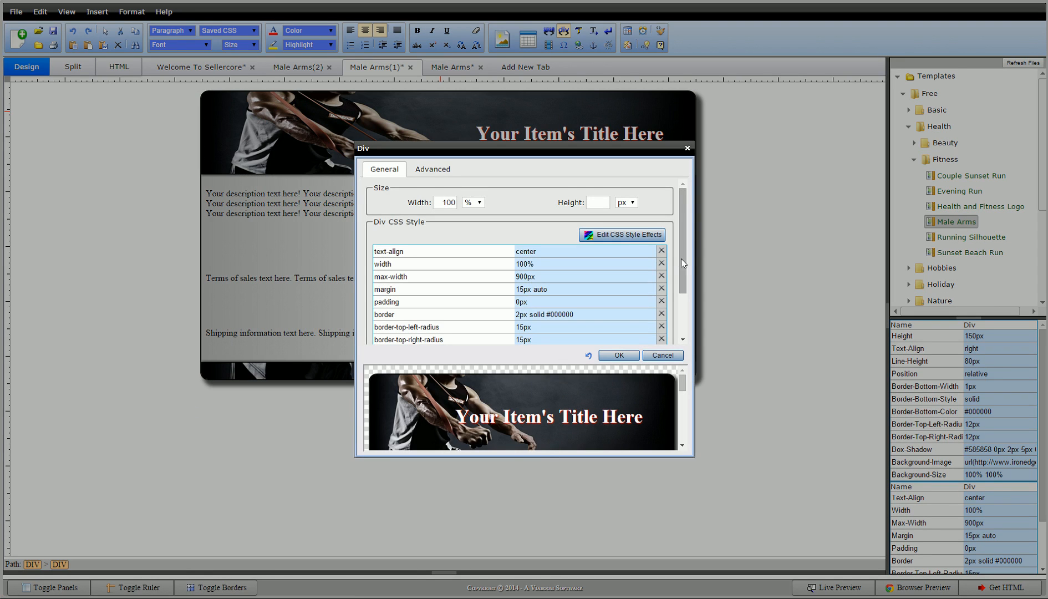
{"action": "scroll", "coordinate": [681, 259], "scroll_direction": "down", "scroll_amount": 2}
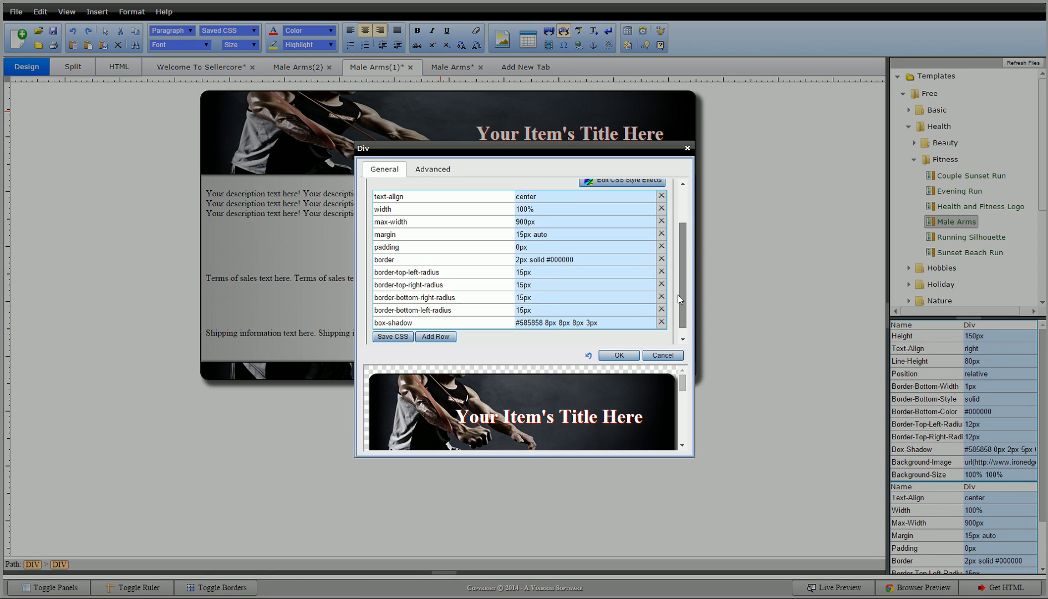
{"action": "left_click", "coordinate": [661, 320]}
{"action": "left_click", "coordinate": [617, 355]}
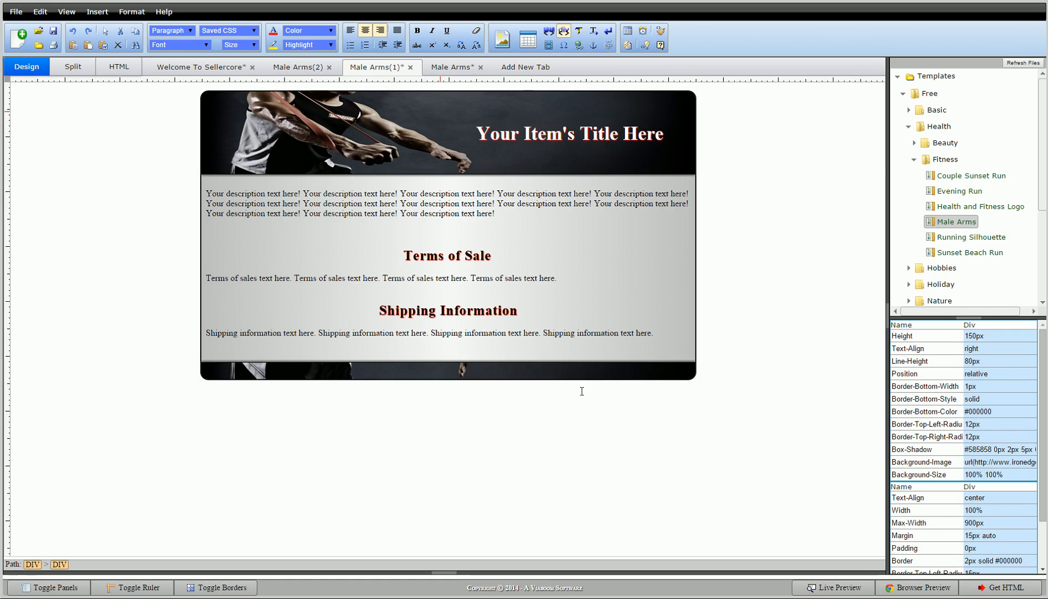
Step: Set the header div's box shadow to 0 offset both ways, blur 8 and spread 4, and make it an inner shadow
{"action": "double_click", "coordinate": [443, 119]}
{"action": "right_click", "coordinate": [442, 120]}
{"action": "left_click", "coordinate": [467, 165]}
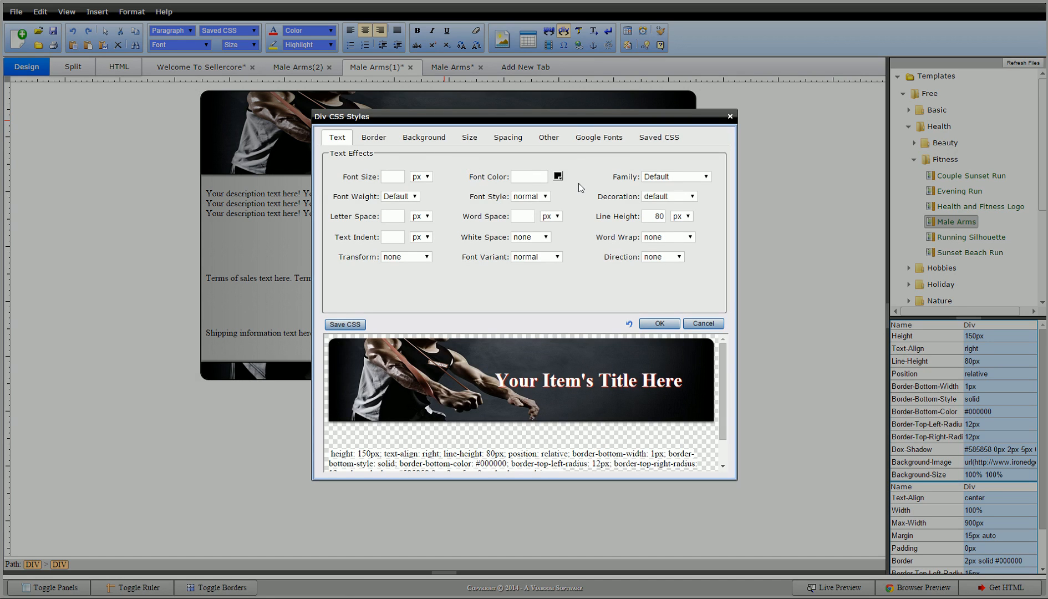
{"action": "left_click", "coordinate": [548, 138]}
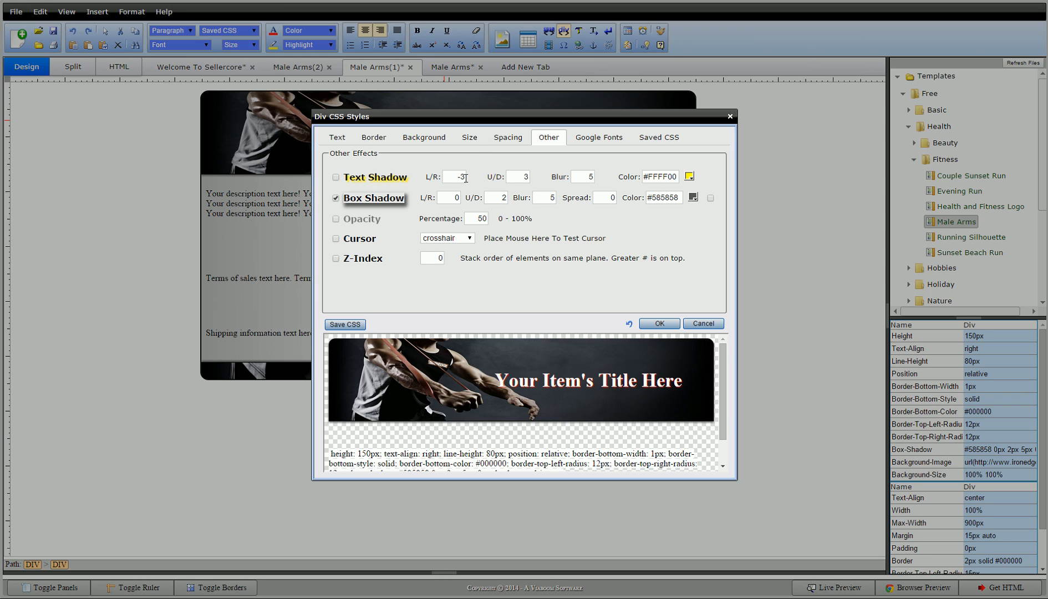
{"action": "left_click", "coordinate": [447, 197]}
{"action": "double_click", "coordinate": [502, 197]}
{"action": "type", "text": "0"}
{"action": "double_click", "coordinate": [551, 197]}
{"action": "type", "text": "8"}
{"action": "double_click", "coordinate": [605, 197]}
{"action": "type", "text": "4"}
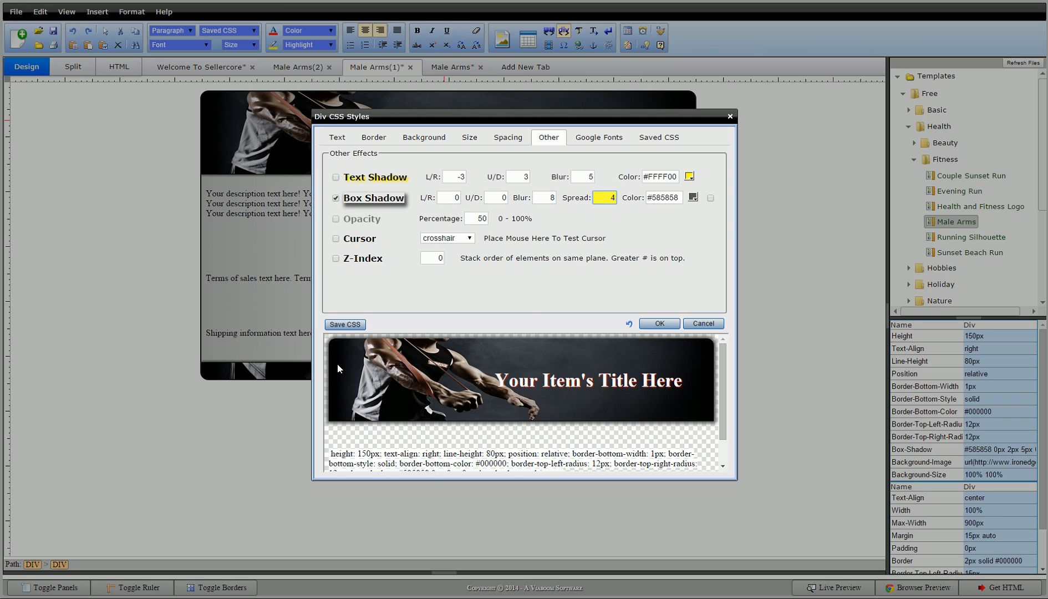
{"action": "left_click", "coordinate": [710, 199]}
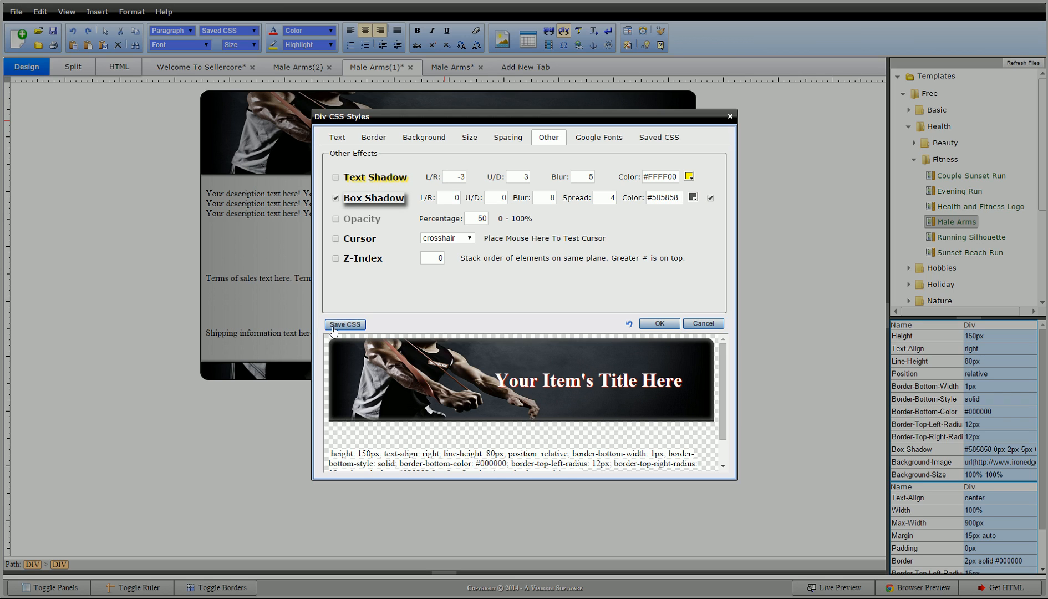
Step: Test the header div's shadow with the inner setting toggled and a horizontal offset of 5, then restore 0 and apply the styles
{"action": "left_click", "coordinate": [709, 199]}
{"action": "left_click", "coordinate": [709, 199]}
{"action": "left_click", "coordinate": [449, 197]}
{"action": "type", "text": "5"}
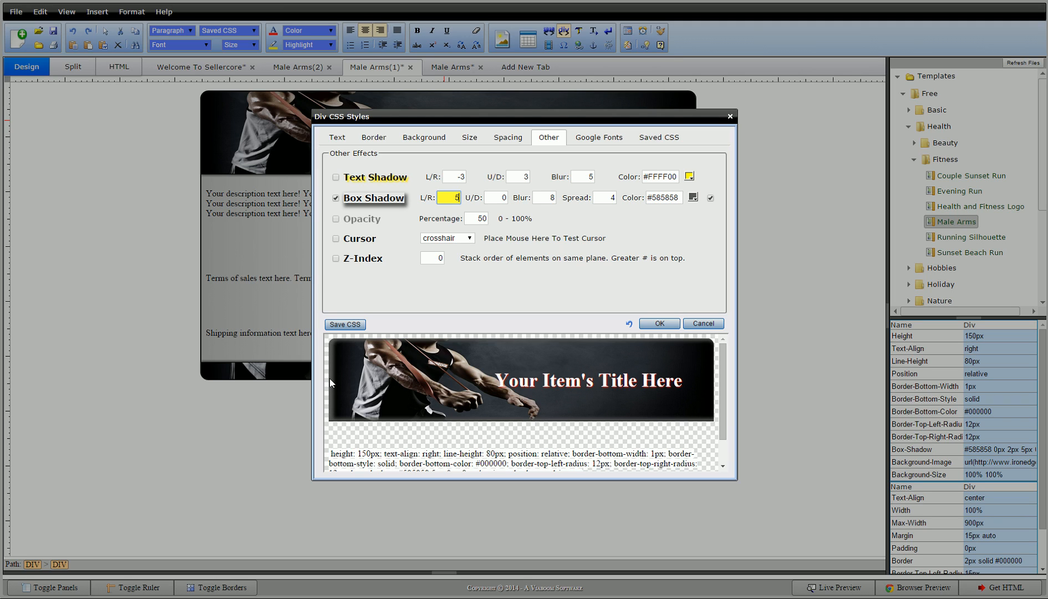
{"action": "key", "text": "ctrl+a"}
{"action": "type", "text": "0"}
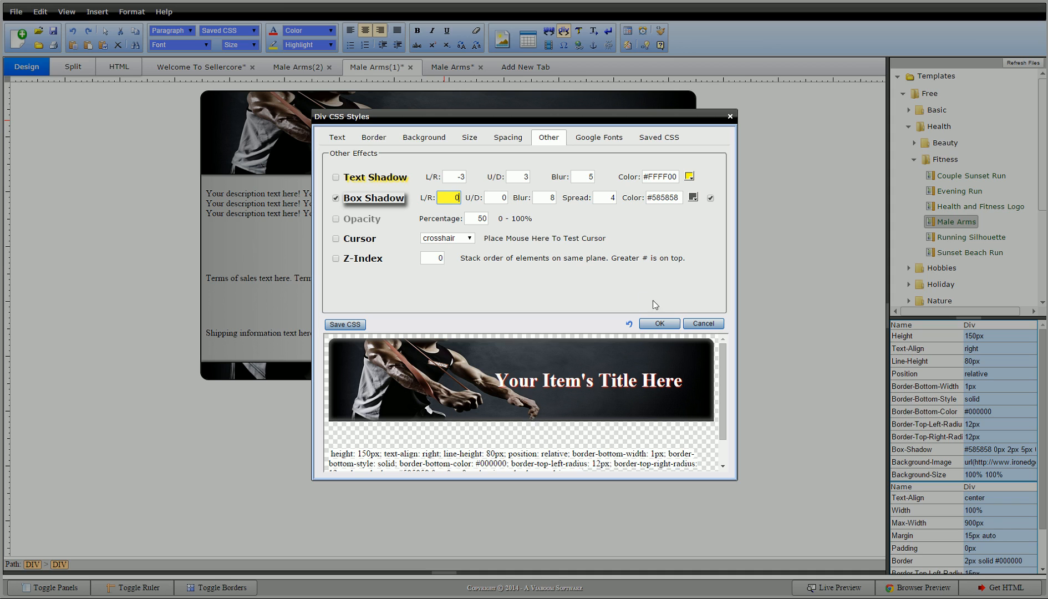
{"action": "left_click", "coordinate": [657, 324]}
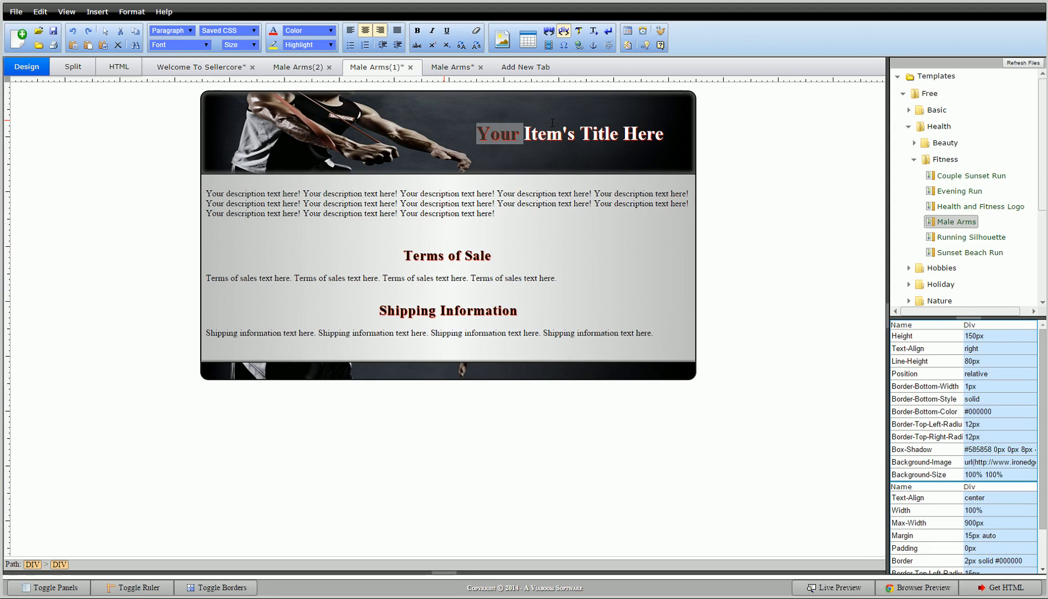
Step: Give the middle content div an inner box shadow with horizontal and vertical offsets of 0
{"action": "left_click", "coordinate": [353, 240]}
{"action": "right_click", "coordinate": [354, 240]}
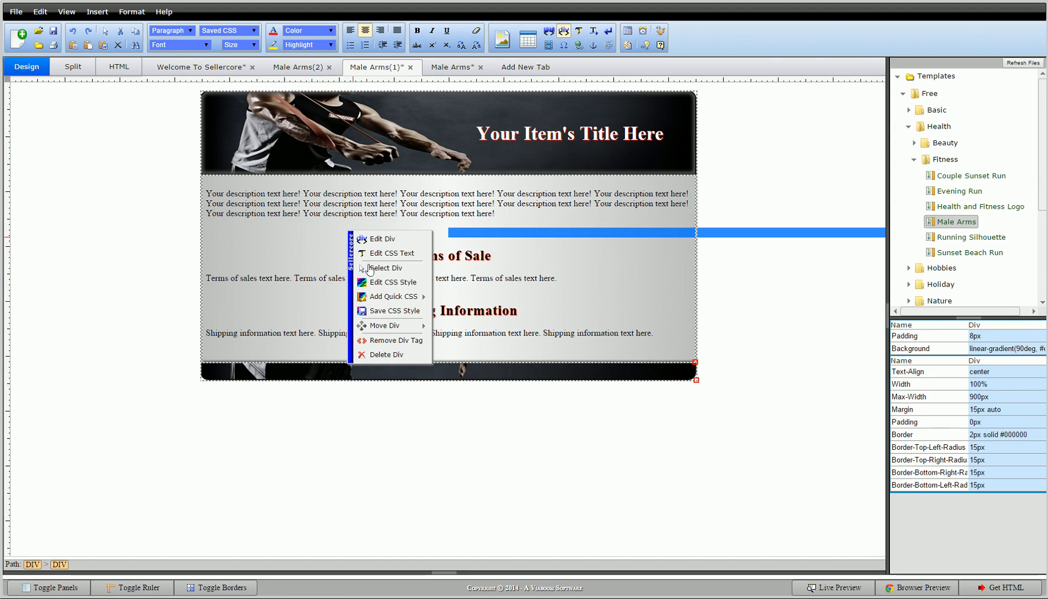
{"action": "left_click", "coordinate": [393, 282]}
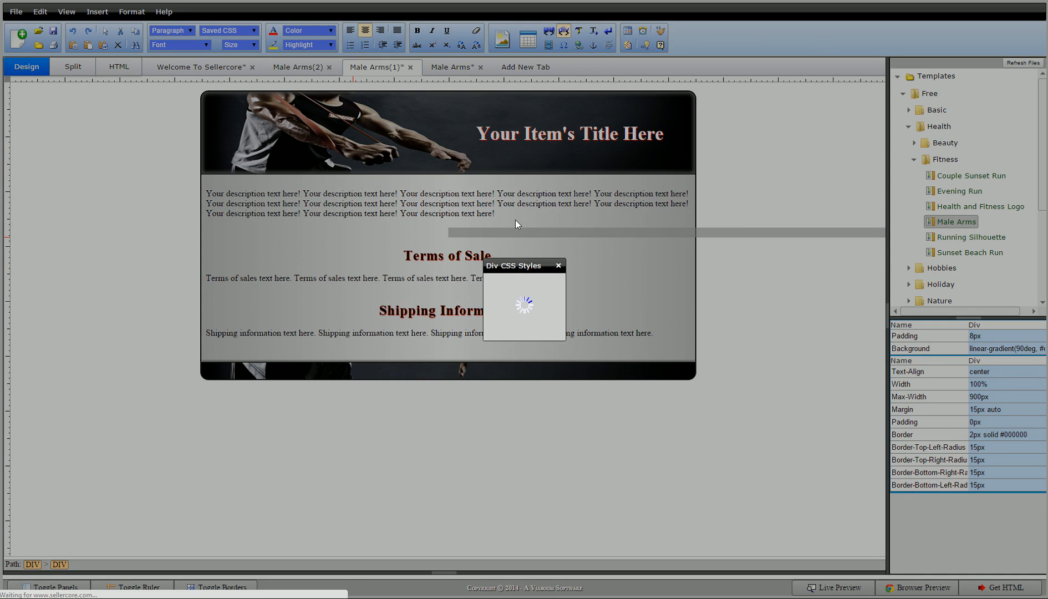
{"action": "left_click", "coordinate": [548, 138]}
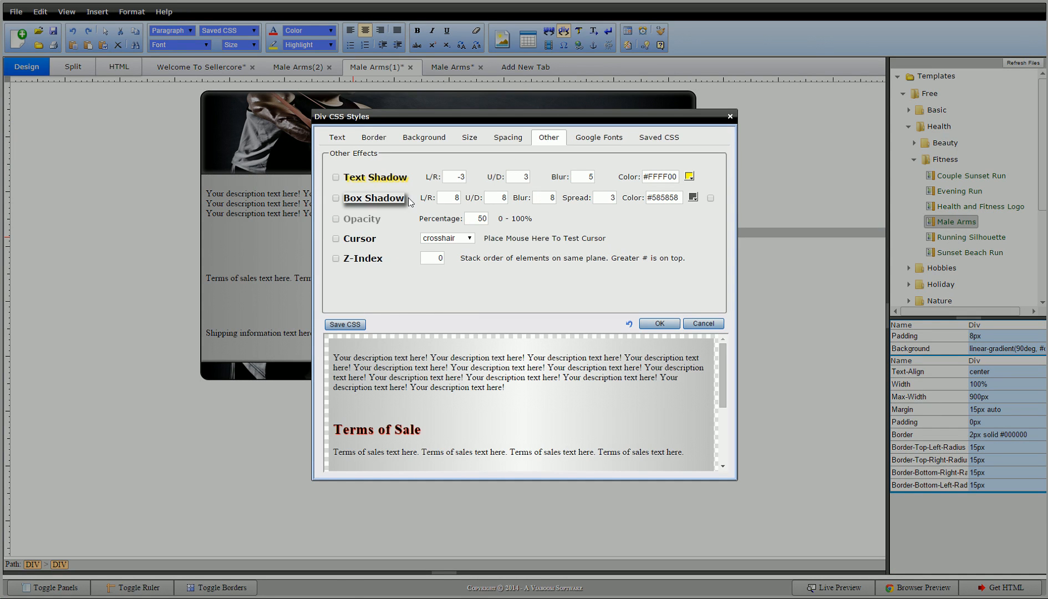
{"action": "double_click", "coordinate": [455, 198]}
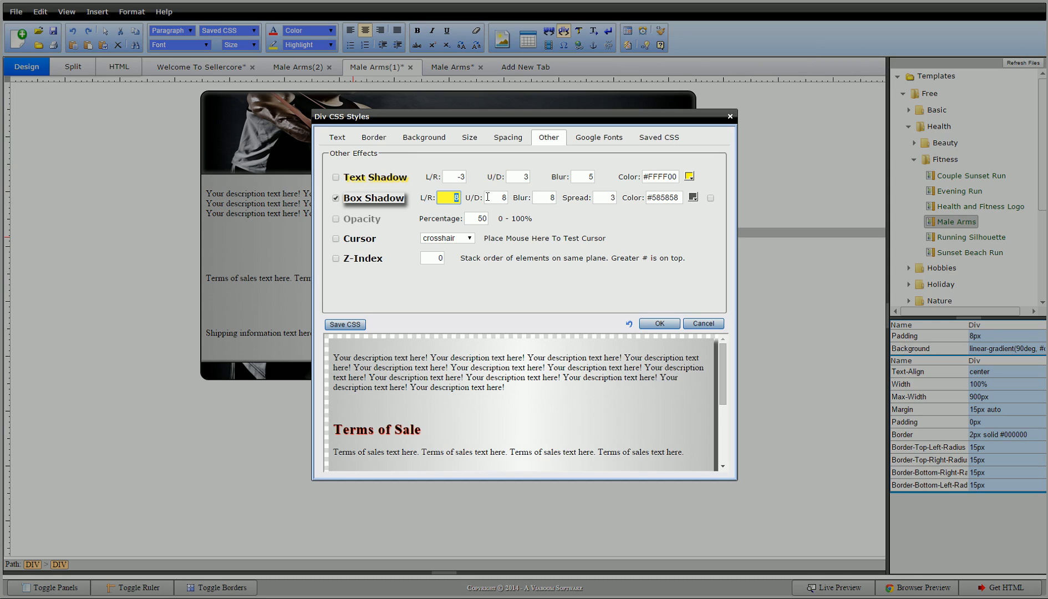
{"action": "type", "text": "0"}
{"action": "double_click", "coordinate": [501, 198]}
{"action": "type", "text": "0"}
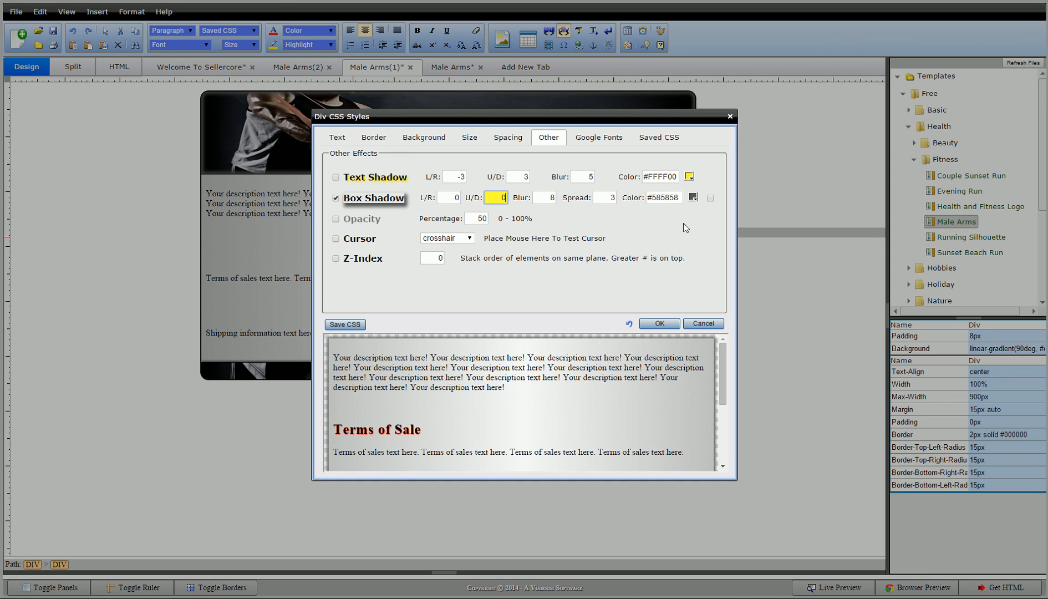
{"action": "left_click", "coordinate": [709, 198]}
{"action": "left_click", "coordinate": [658, 325]}
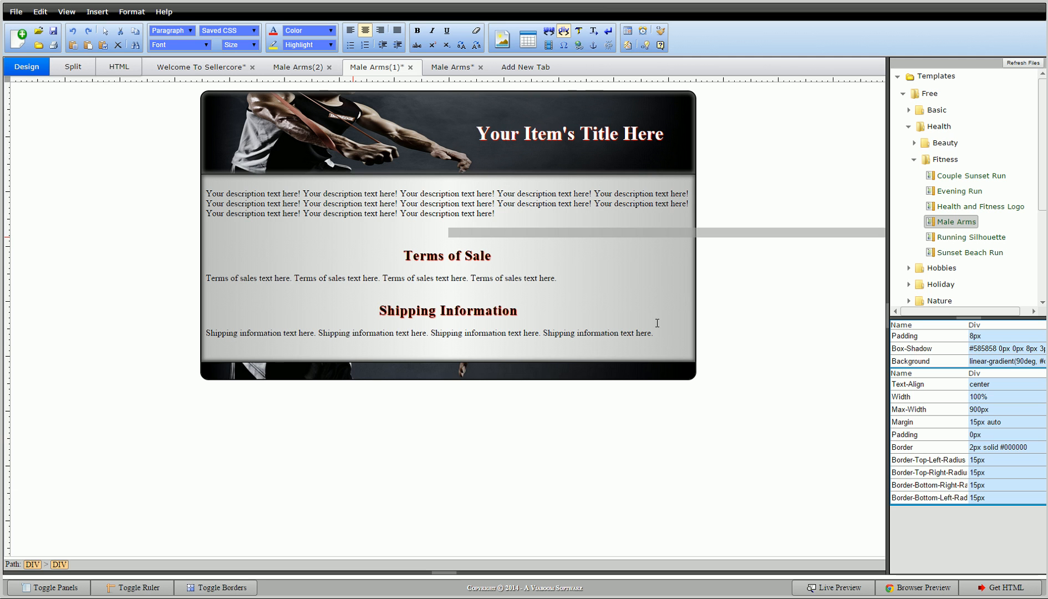
Step: Set the footer div's box shadow to a vertical offset of 0, blur 8 and spread 4, and make it an inner shadow
{"action": "right_click", "coordinate": [544, 367]}
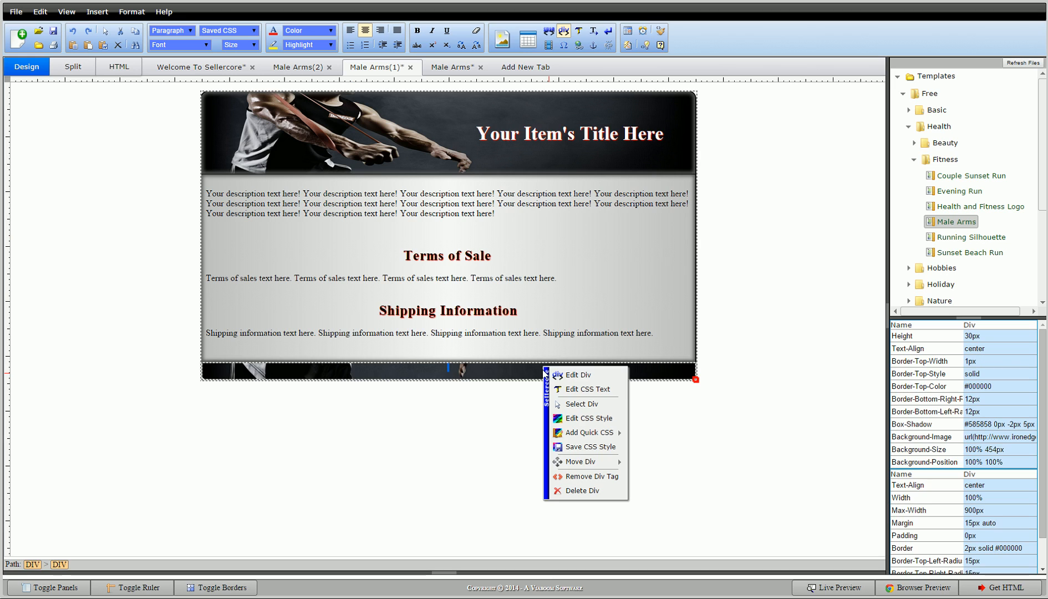
{"action": "left_click", "coordinate": [577, 420]}
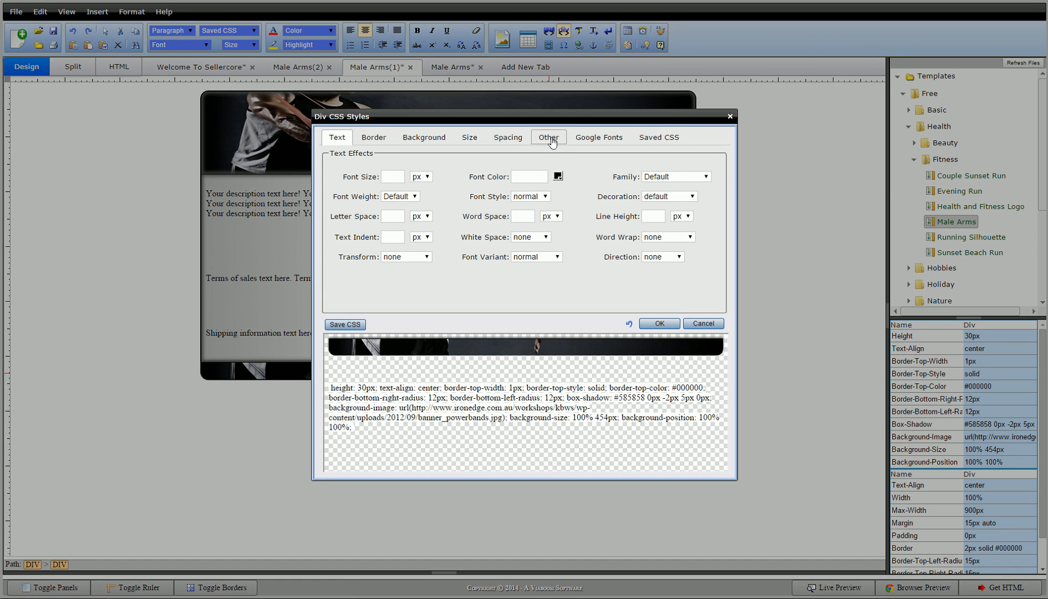
{"action": "left_click", "coordinate": [549, 137]}
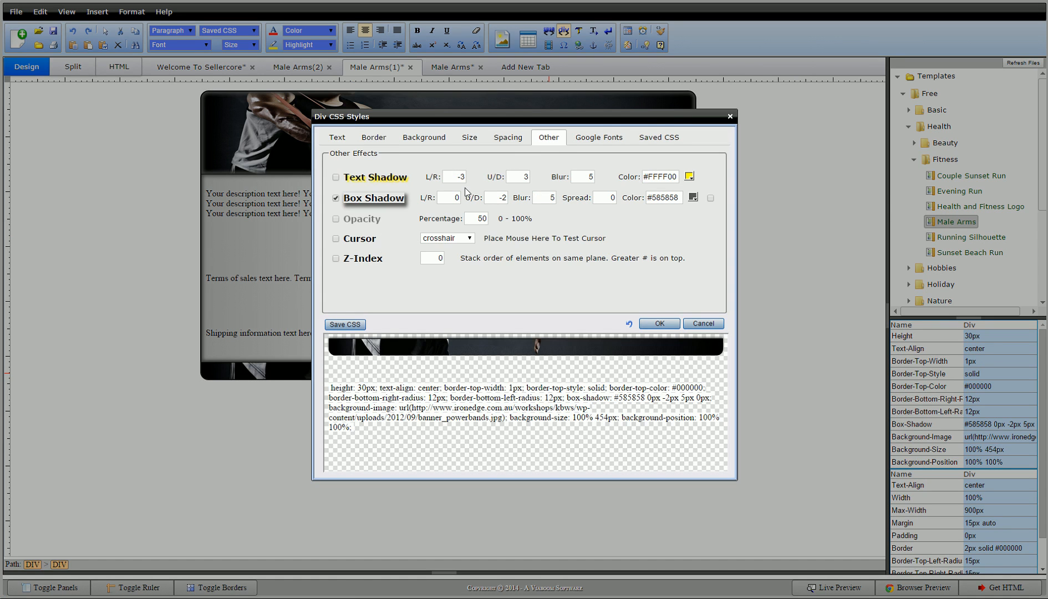
{"action": "left_click", "coordinate": [498, 197]}
{"action": "type", "text": "0"}
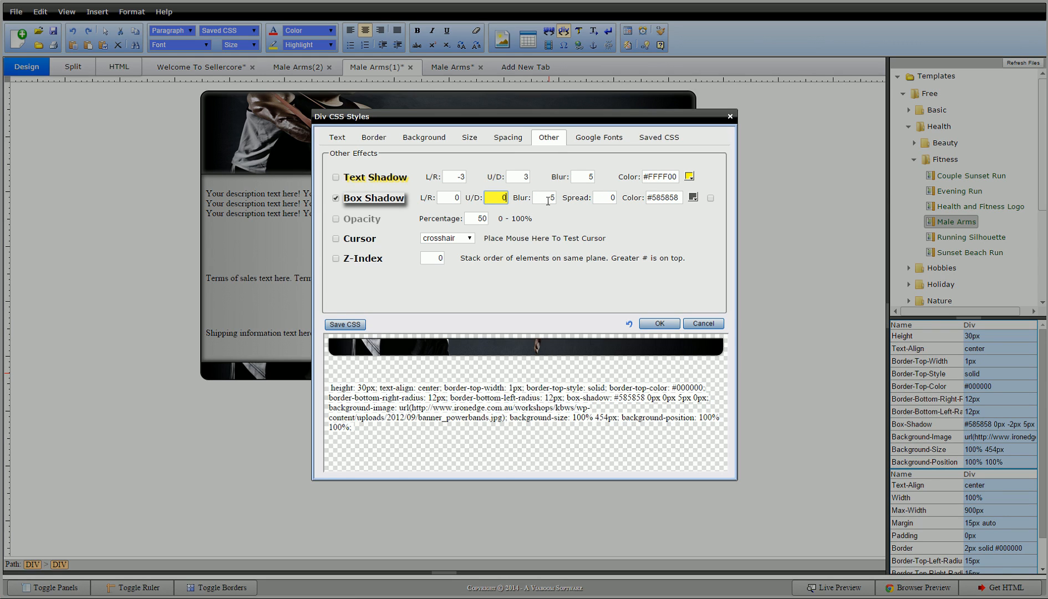
{"action": "key", "text": "Tab"}
{"action": "type", "text": "8"}
{"action": "key", "text": "Tab"}
{"action": "type", "text": "4"}
{"action": "left_click", "coordinate": [710, 198]}
{"action": "left_click", "coordinate": [659, 323]}
{"action": "left_click", "coordinate": [609, 447]}
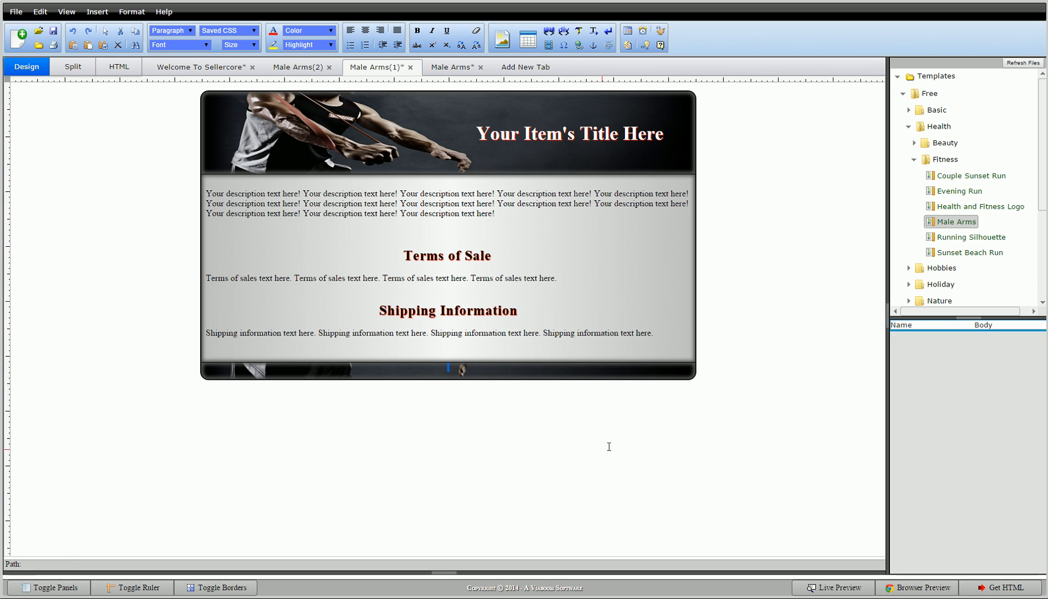
Step: Compare the Male Arms(1) template with the finished Male Arms version
{"action": "left_click", "coordinate": [437, 67]}
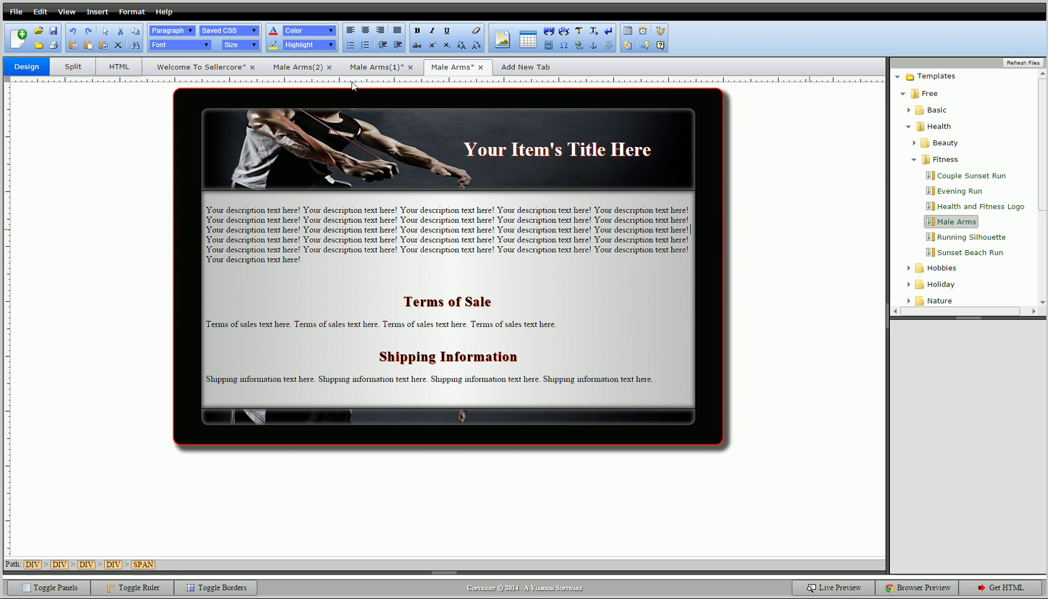
{"action": "left_click", "coordinate": [368, 76]}
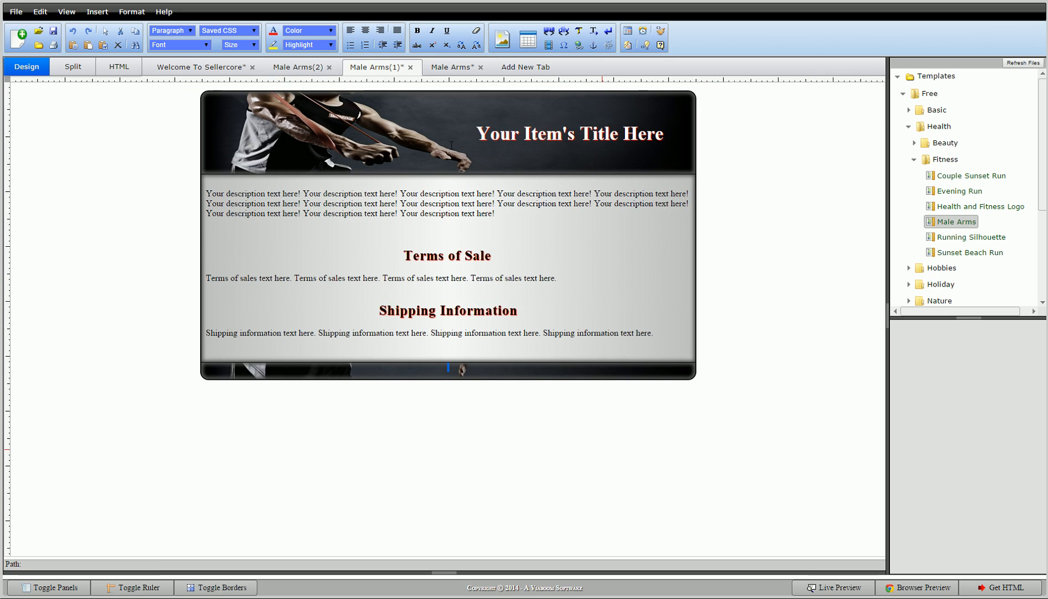
Step: Try to select the whole template and insert a bottom line below it
{"action": "left_click", "coordinate": [104, 31]}
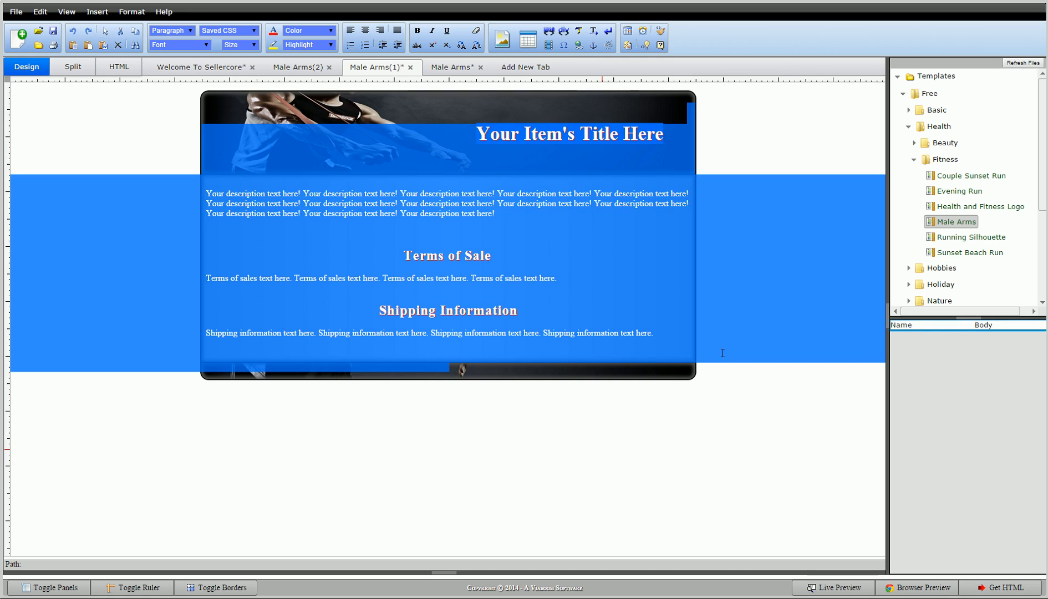
{"action": "left_click", "coordinate": [23, 103]}
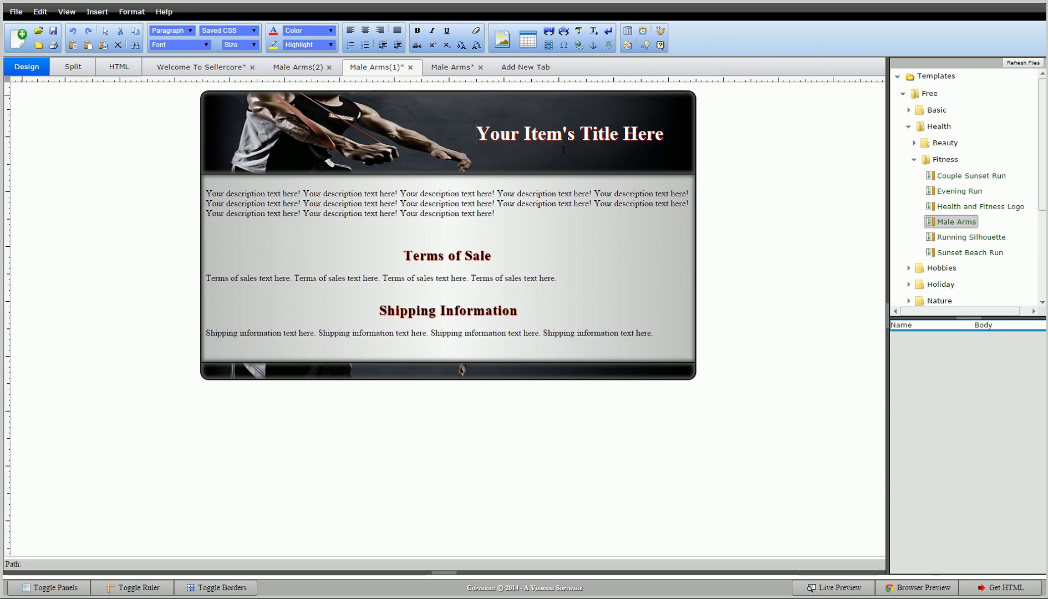
{"action": "left_click", "coordinate": [607, 32]}
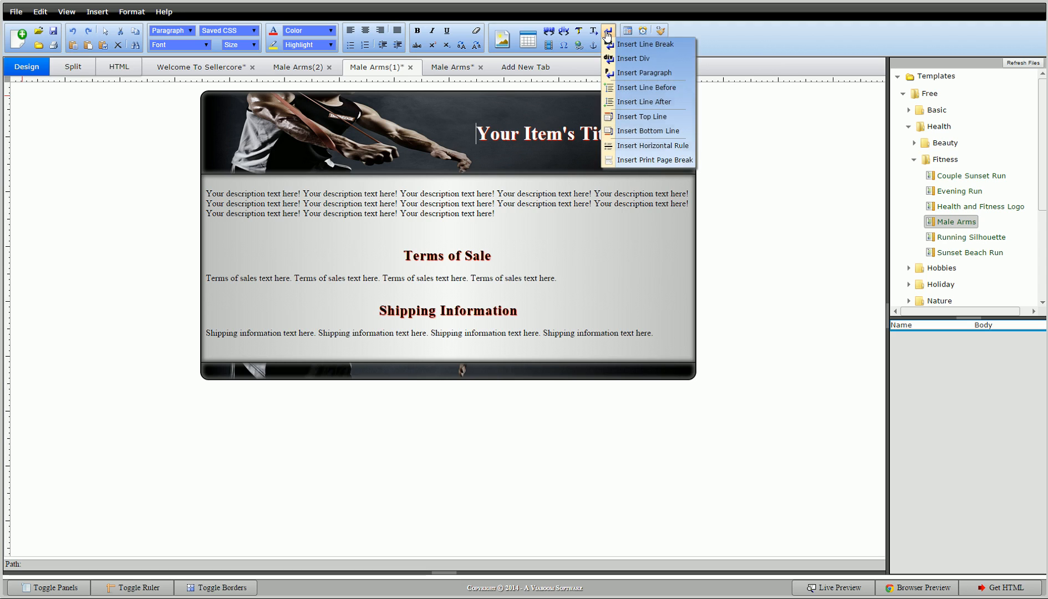
{"action": "left_click", "coordinate": [645, 136]}
Step: Add an empty line before the first opening div and a non-breaking space after the last closing div in the source code
{"action": "left_click", "coordinate": [73, 66]}
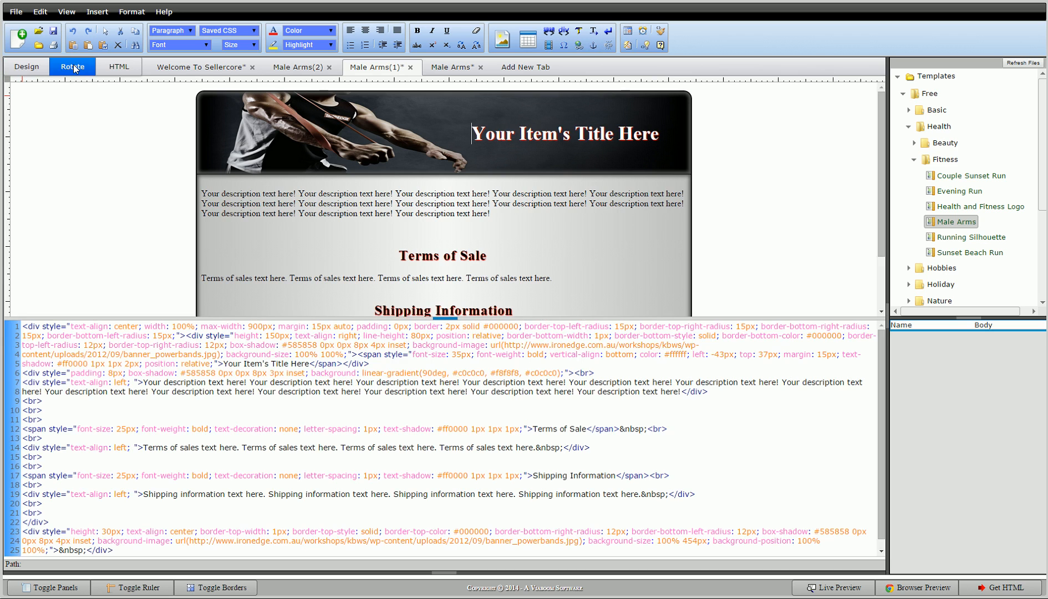
{"action": "left_click", "coordinate": [24, 326]}
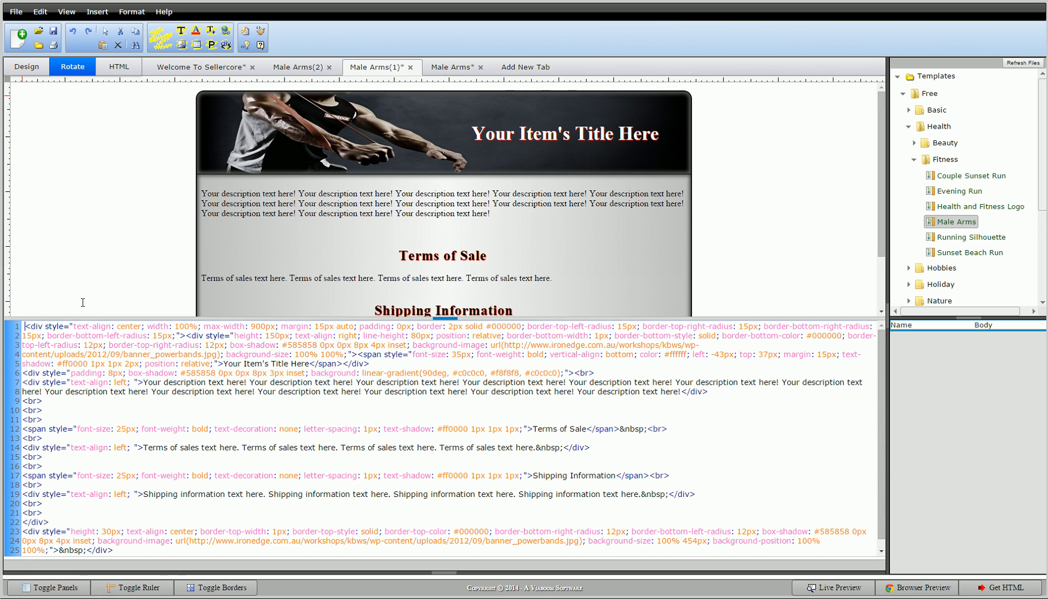
{"action": "key", "text": "Return"}
{"action": "scroll", "coordinate": [90, 521], "scroll_direction": "down", "scroll_amount": 1}
{"action": "left_click", "coordinate": [92, 549]}
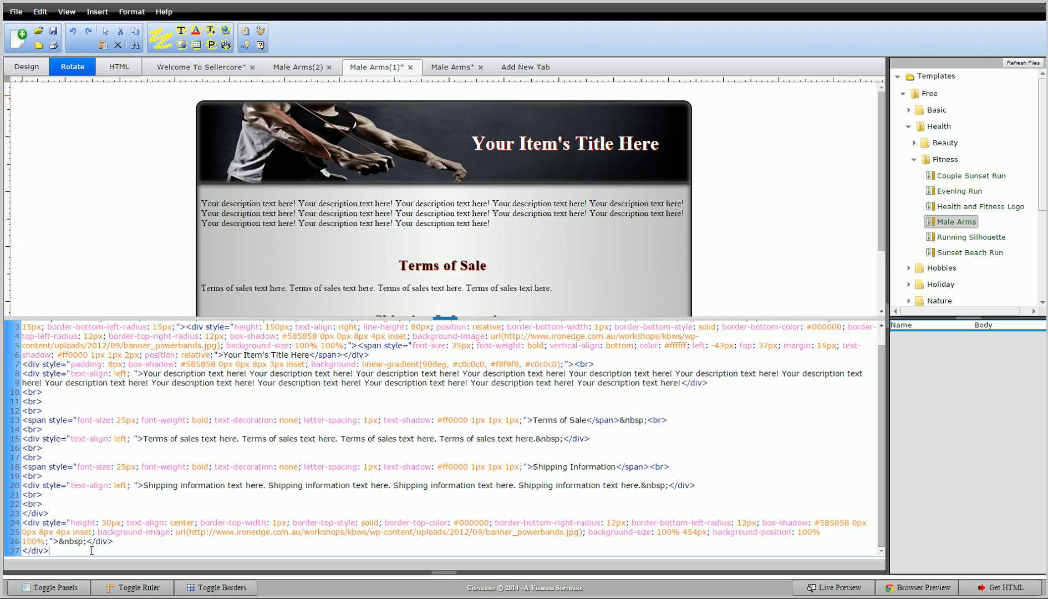
{"action": "left_click", "coordinate": [124, 235]}
{"action": "left_click", "coordinate": [31, 70]}
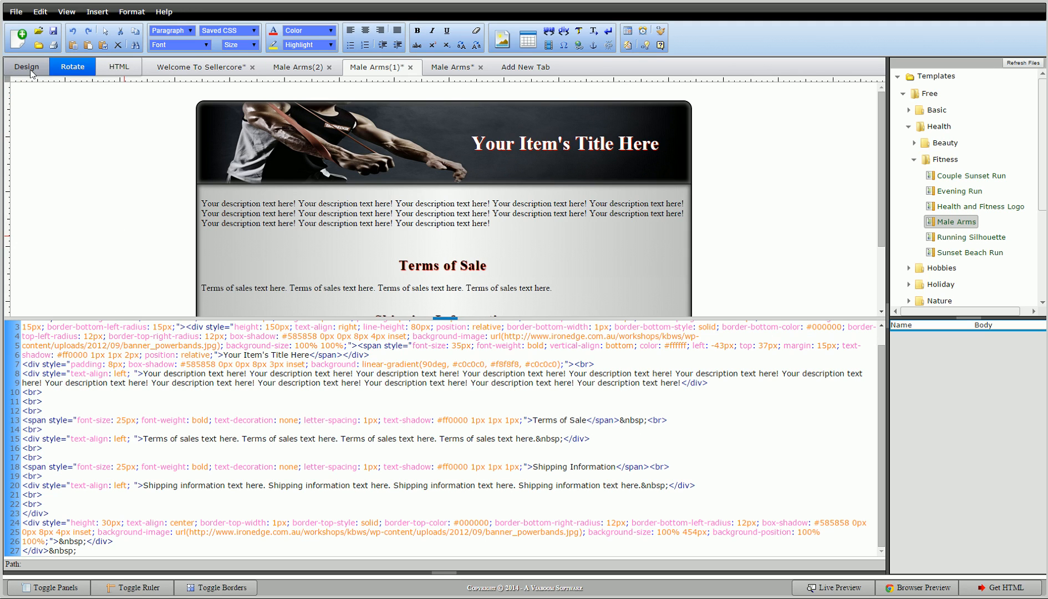
Step: Select the entire template and wrap it in a new outer div
{"action": "left_click", "coordinate": [104, 32]}
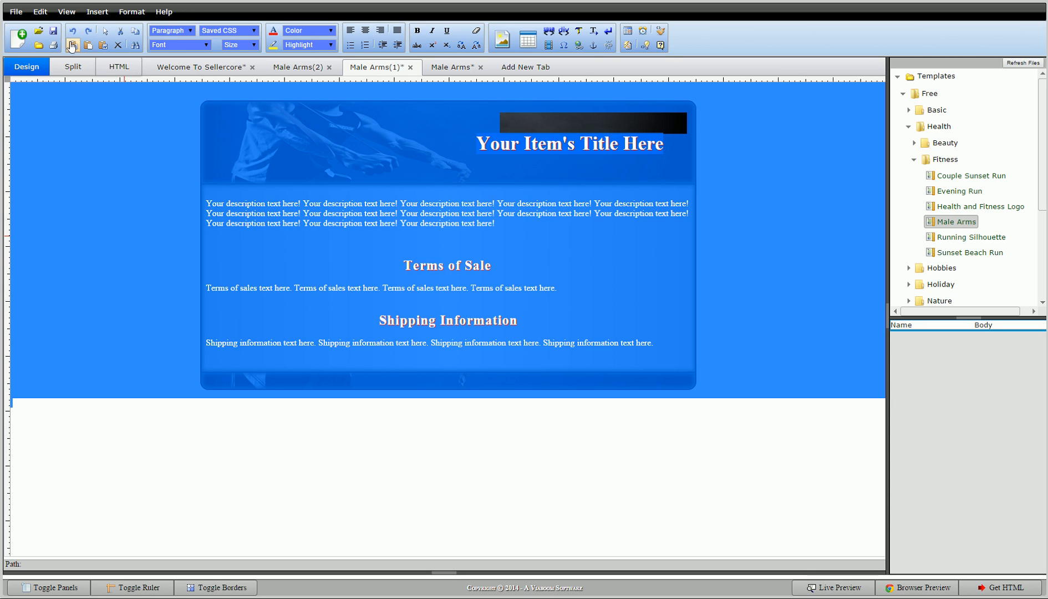
{"action": "left_click", "coordinate": [608, 31]}
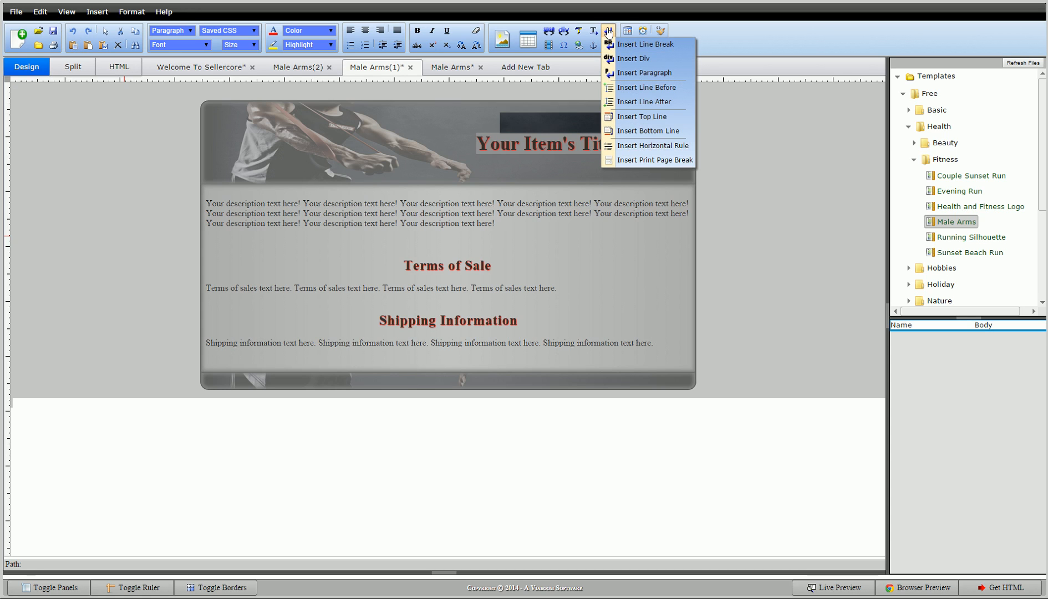
{"action": "left_click", "coordinate": [630, 60]}
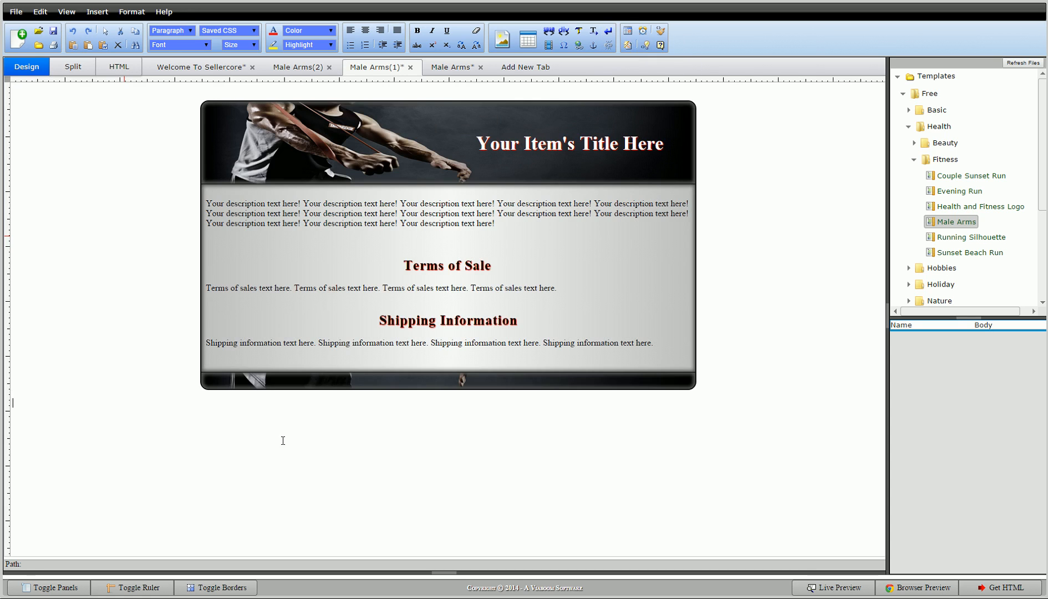
{"action": "left_click", "coordinate": [122, 277]}
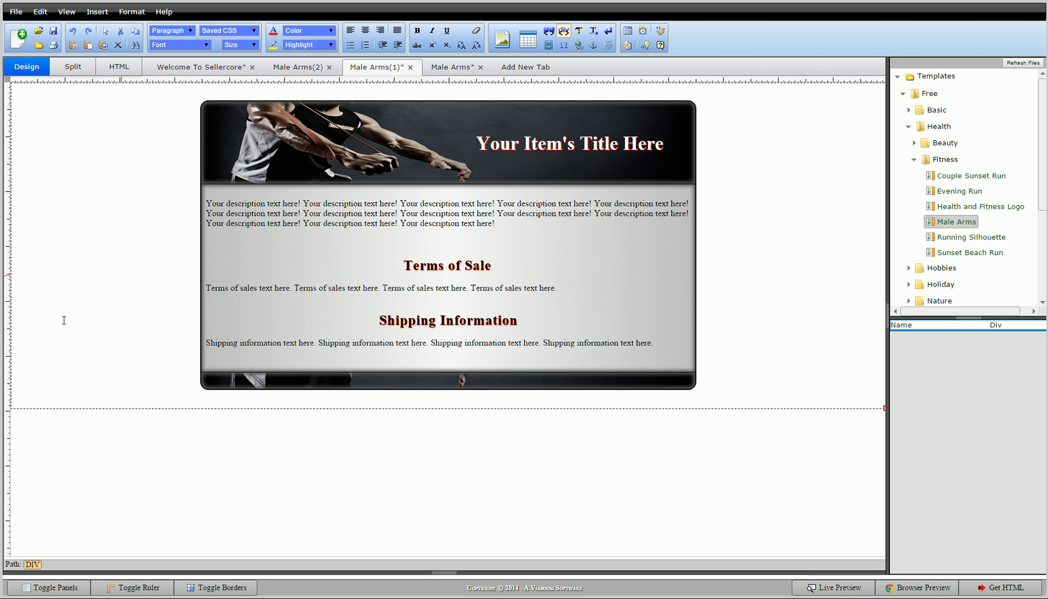
Step: Try entering the test text asdfasdfasdfa inside the new outer div and erase it
{"action": "type", "text": "asdfasdfasdfa"}
{"action": "key", "text": "BackSpace"}
{"action": "key", "text": "BackSpace"}
{"action": "key", "text": "BackSpace"}
{"action": "key", "text": "BackSpace"}
{"action": "key", "text": "BackSpace"}
{"action": "key", "text": "BackSpace"}
Step: Check the finished Male Arms version's outer frame against the Male Arms(1) template
{"action": "left_click", "coordinate": [441, 67]}
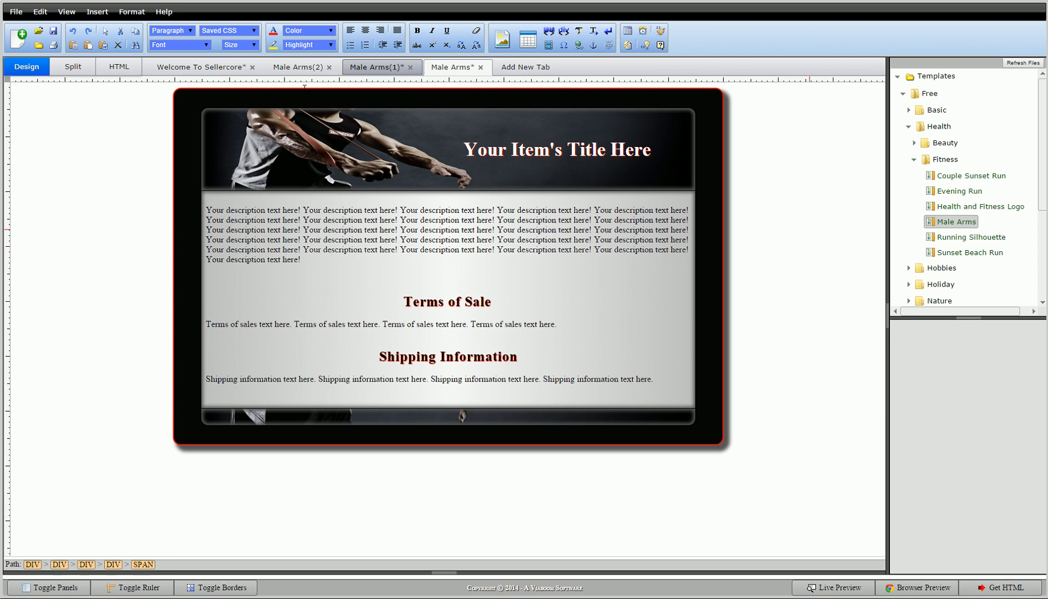
{"action": "left_click", "coordinate": [366, 67]}
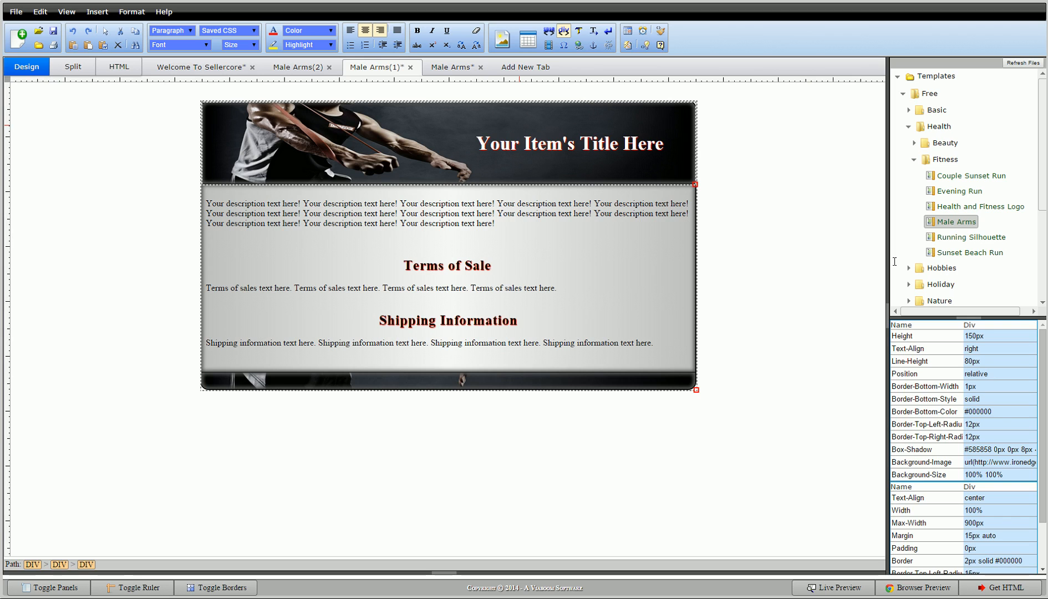